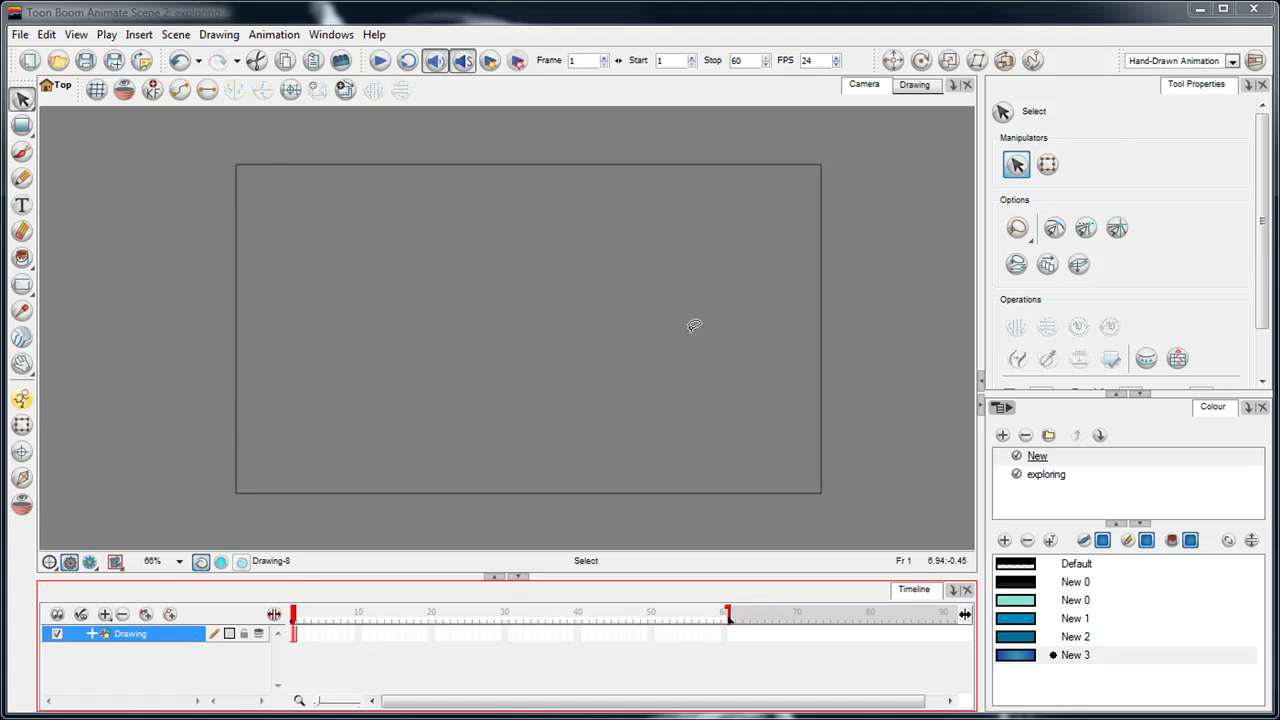
# Step: Pass through the Paint tool's properties and switch to the Brush tool with Alt+B
pyautogui.click(22, 258)
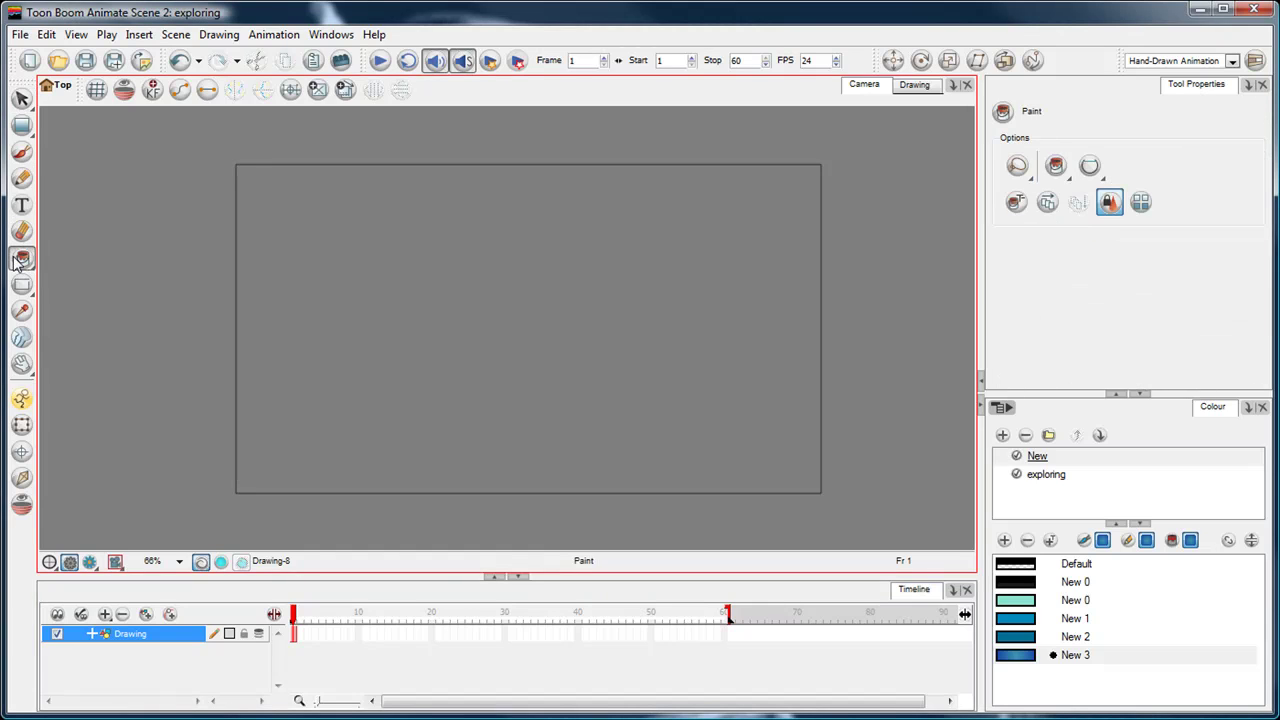
pyautogui.click(1055, 166)
pyautogui.hotkey('alt', 'b')
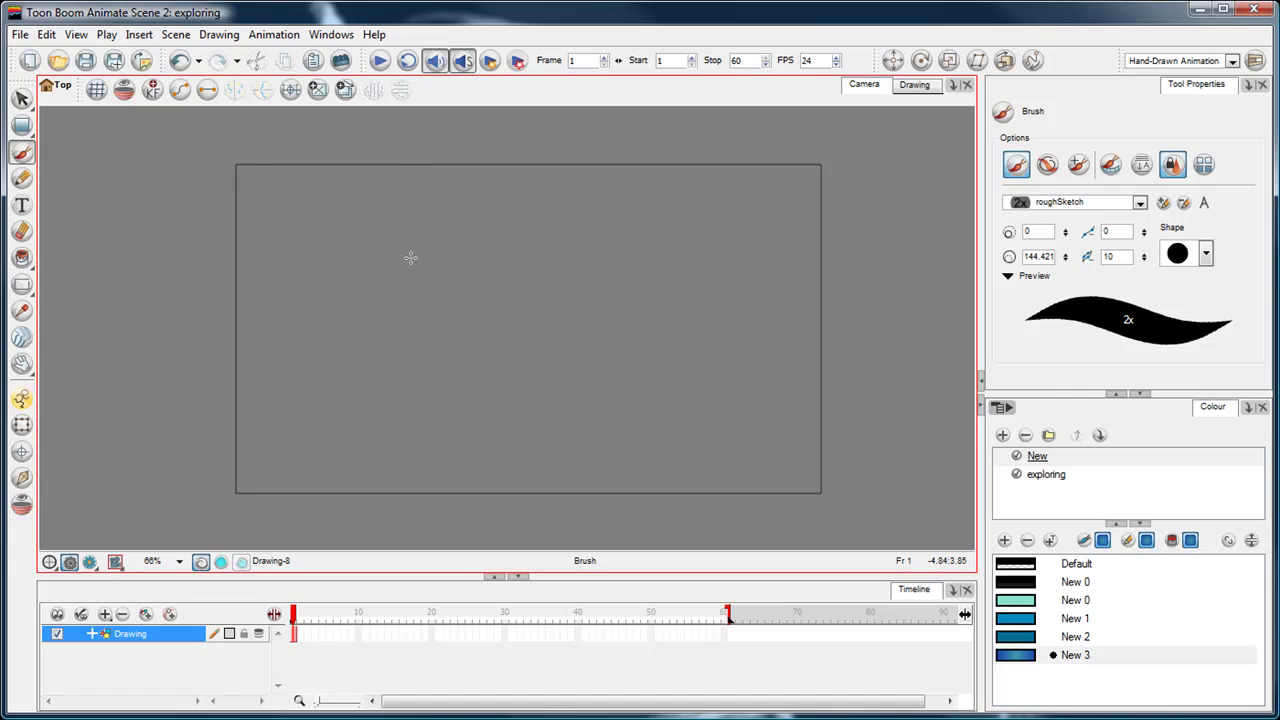
pyautogui.click(494, 291)
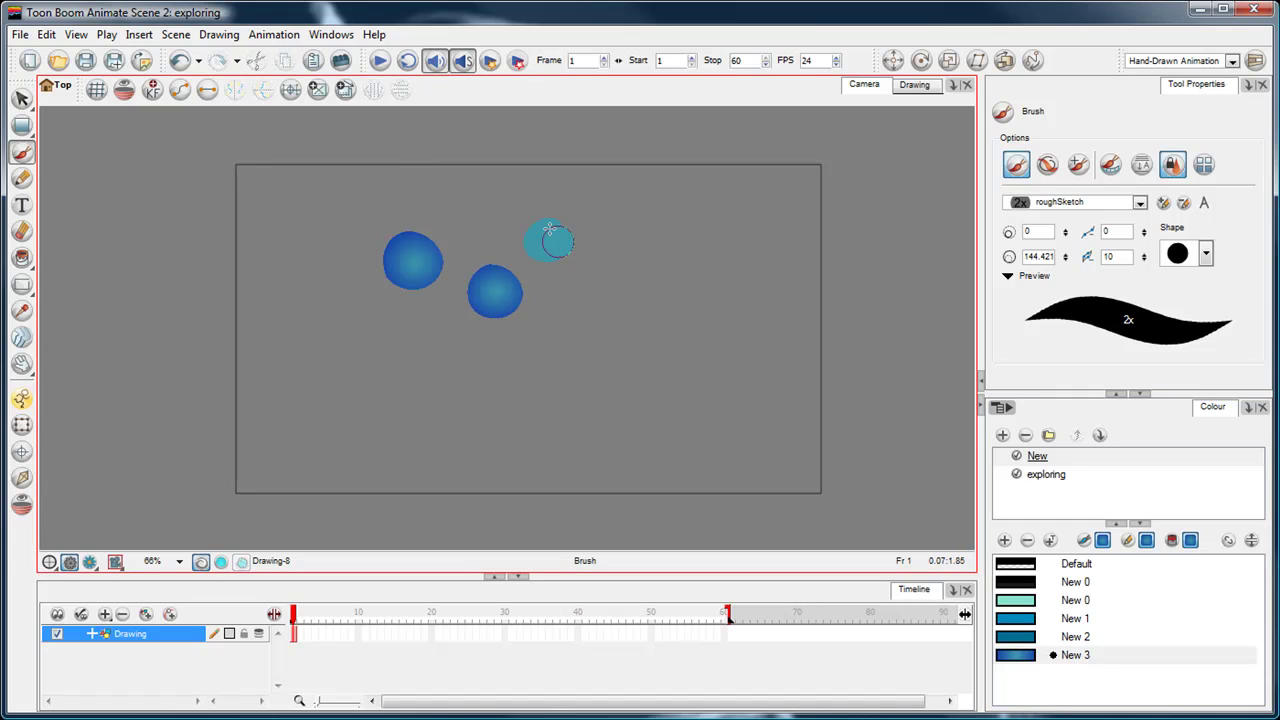
pyautogui.click(605, 270)
pyautogui.click(645, 327)
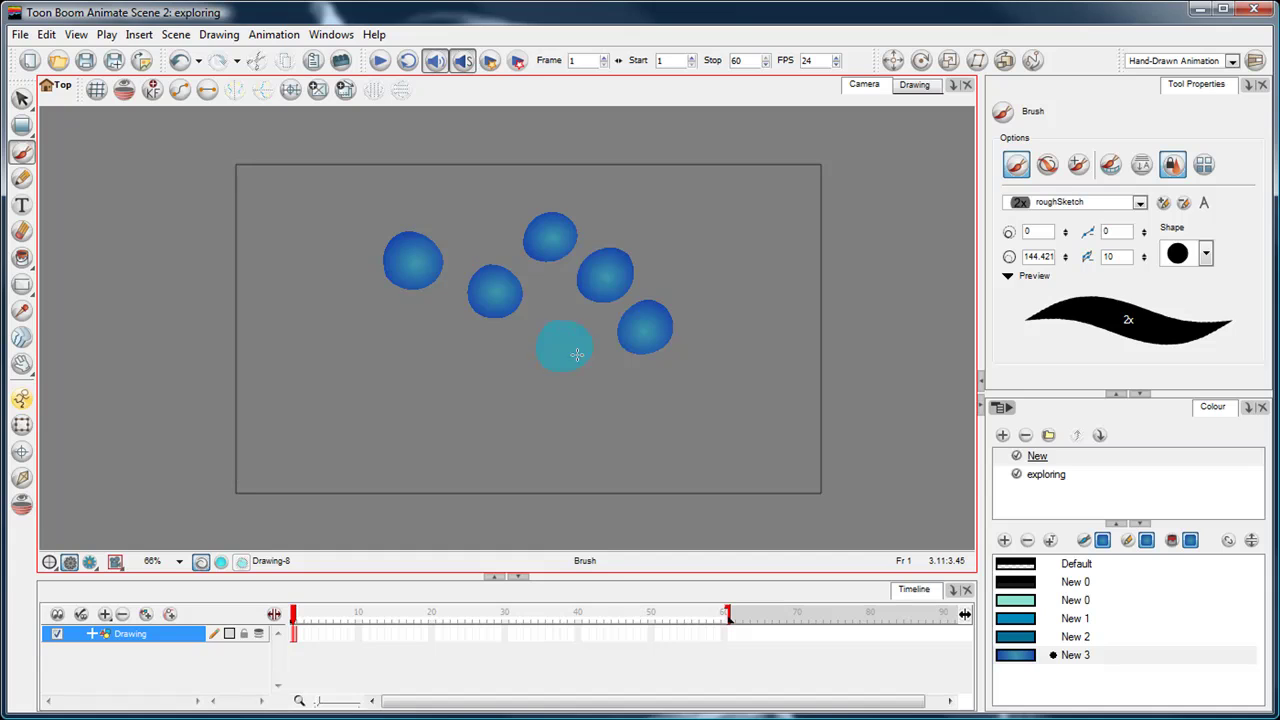
pyautogui.click(499, 395)
pyautogui.click(413, 363)
pyautogui.click(343, 303)
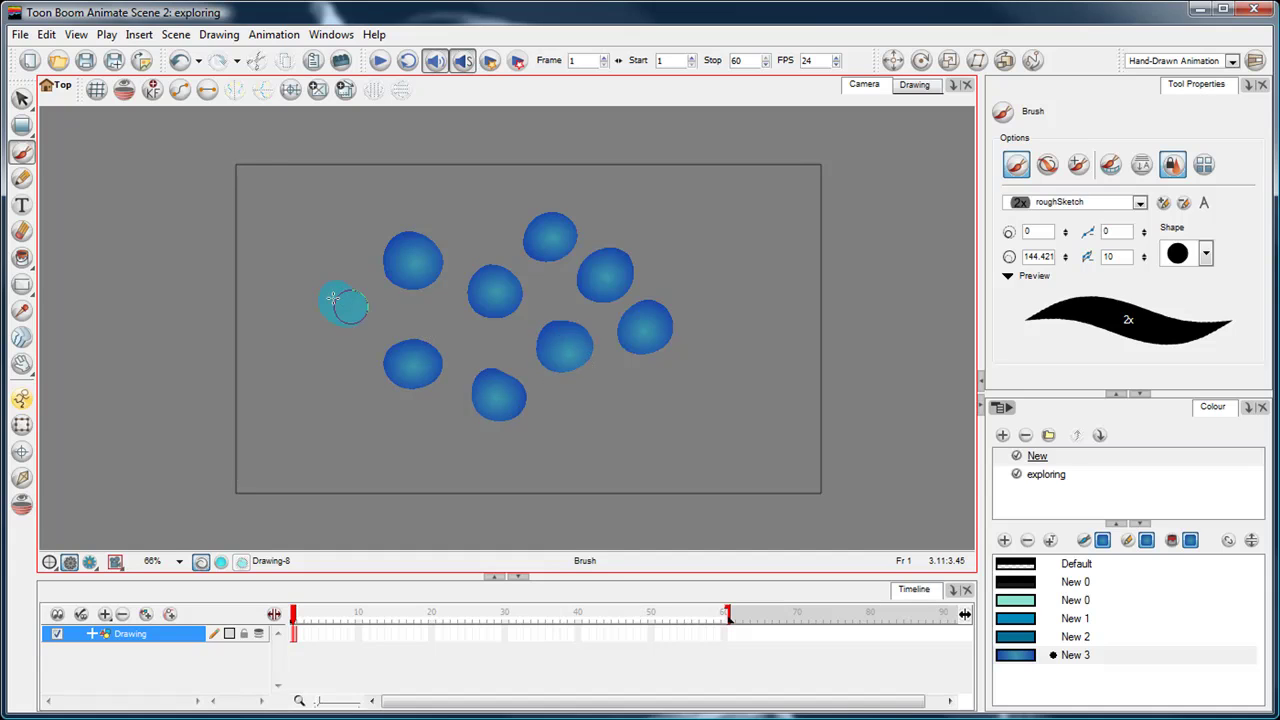
pyautogui.click(466, 205)
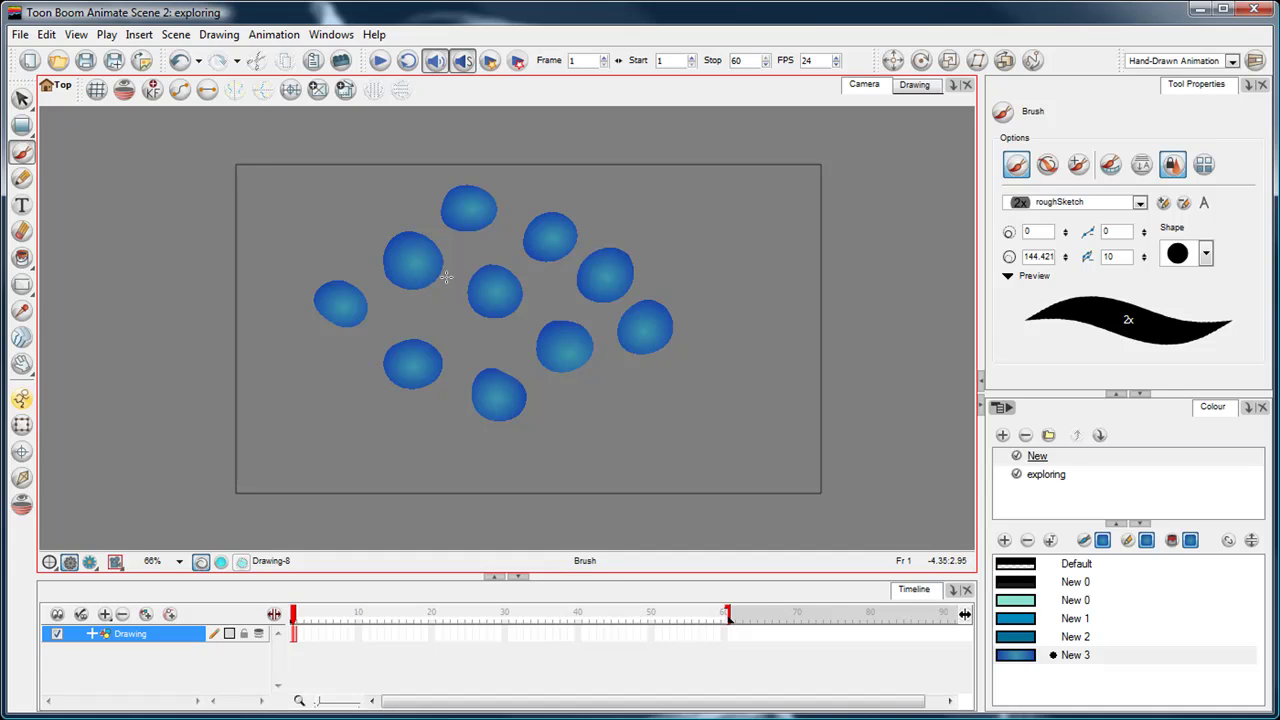
pyautogui.click(22, 99)
pyautogui.moveTo(626, 194)
pyautogui.mouseDown()
pyautogui.moveTo(569, 449)
pyautogui.moveTo(672, 192)
pyautogui.mouseUp()
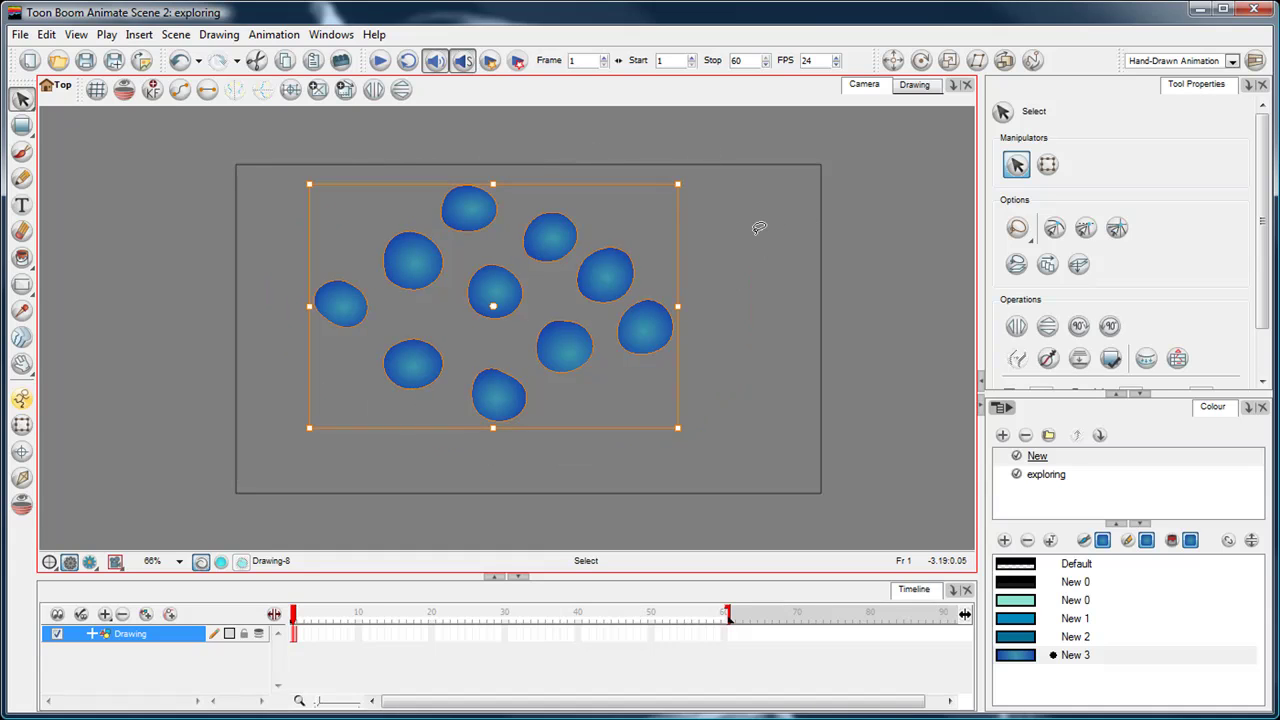
pyautogui.press('Delete')
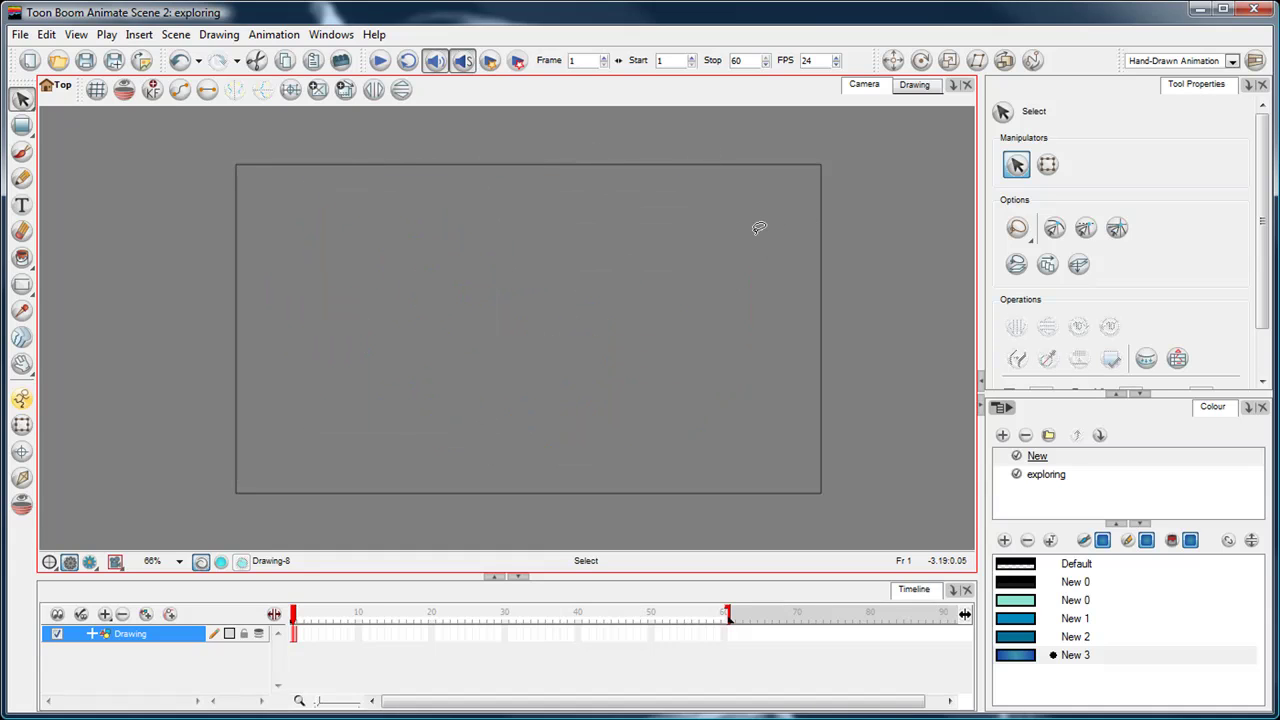
# Step: Paint a blob near the canvas centre with the Brush in the New 3 blue gradient
pyautogui.click(22, 152)
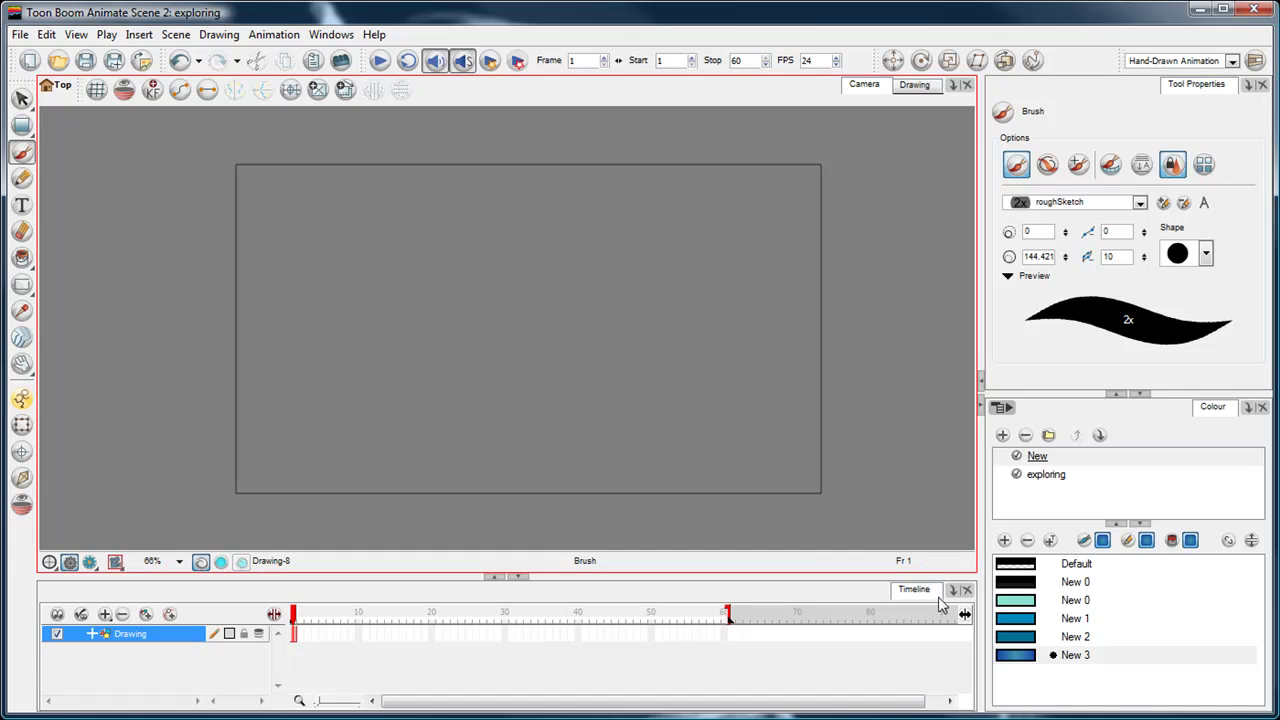
pyautogui.click(1012, 656)
pyautogui.moveTo(519, 262); pyautogui.dragTo(530, 285)
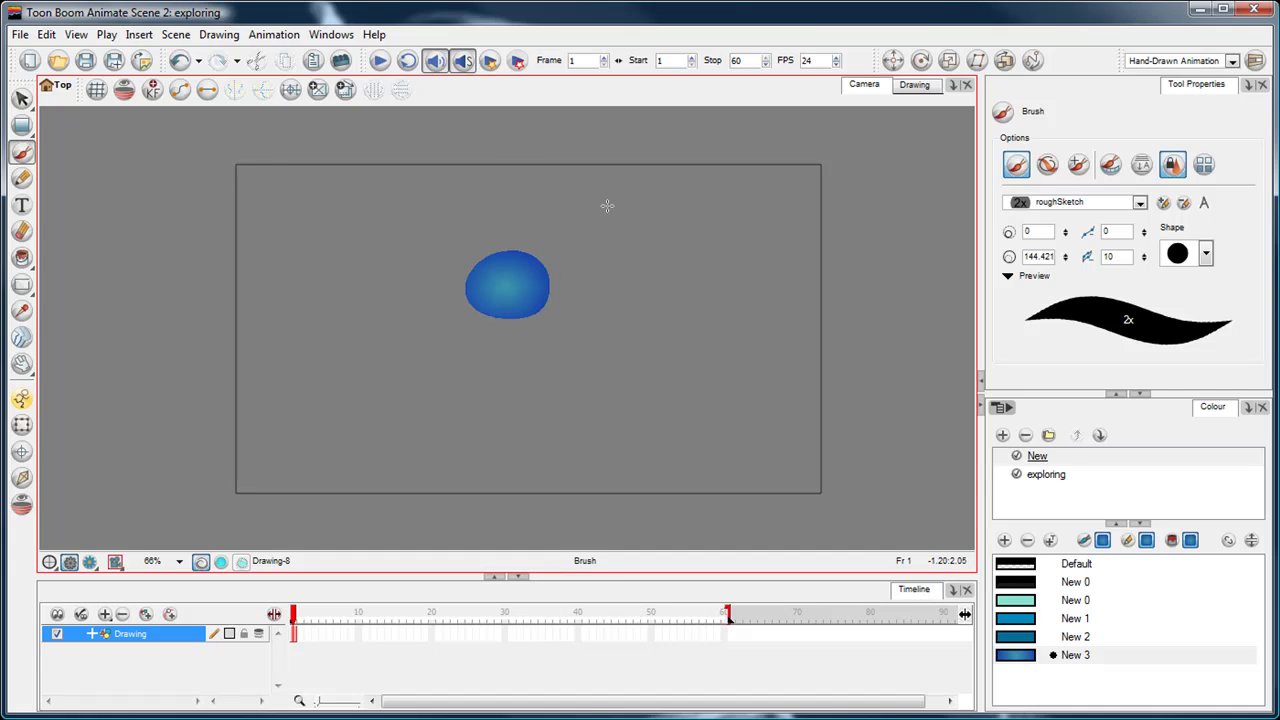
# Step: Widen the blob's gradient ellipse and recentre it for lighter shading
pyautogui.hotkey('shift', 'F3')
pyautogui.click(538, 294)
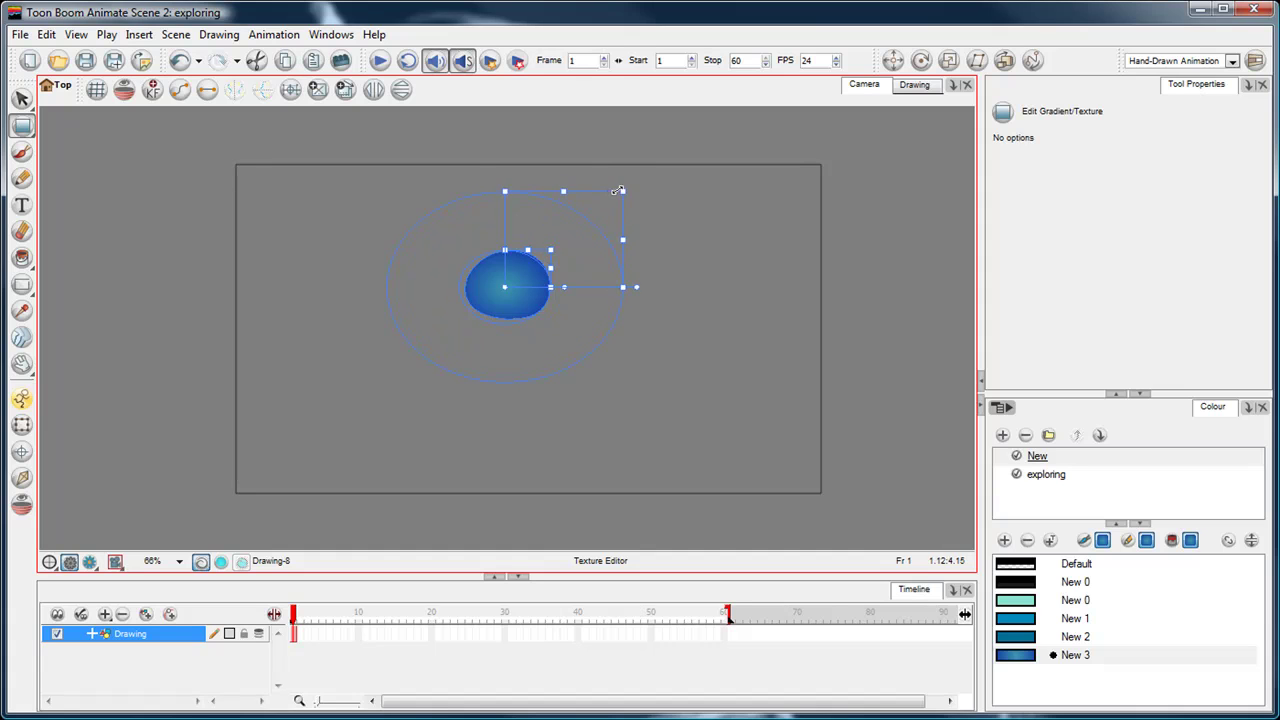
pyautogui.moveTo(671, 145); pyautogui.dragTo(680, 146)
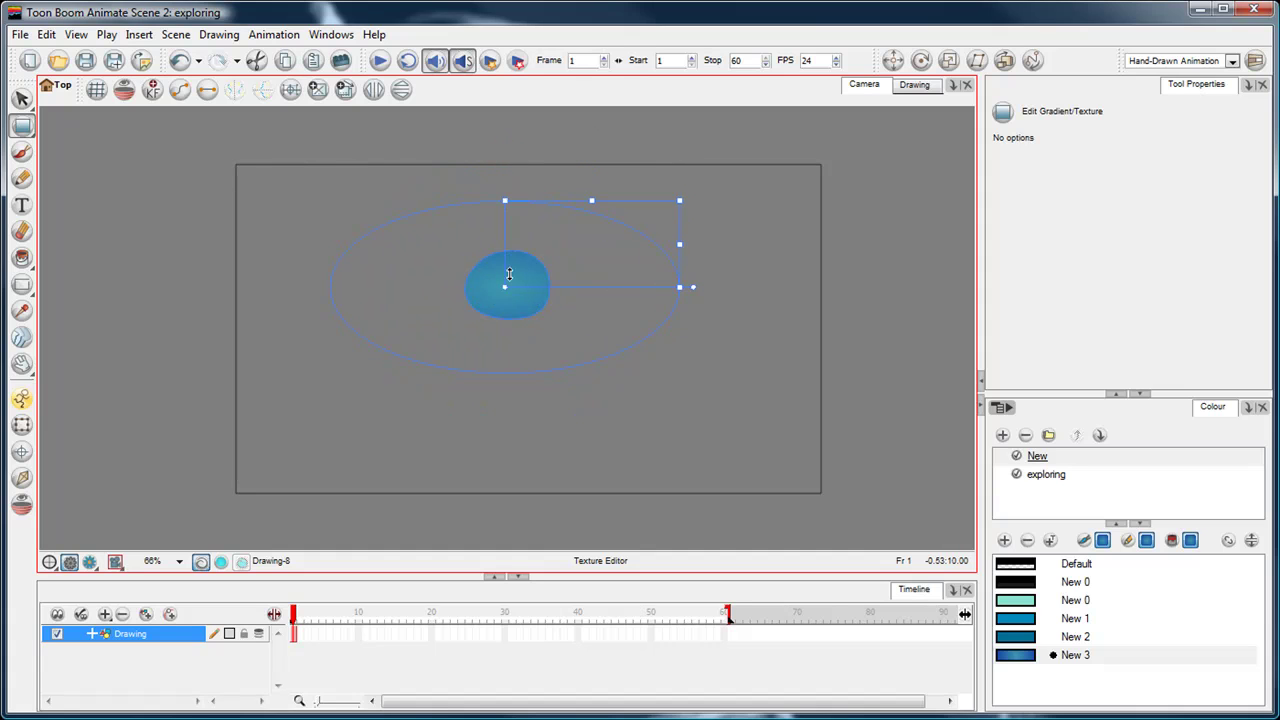
pyautogui.moveTo(506, 287); pyautogui.dragTo(508, 267)
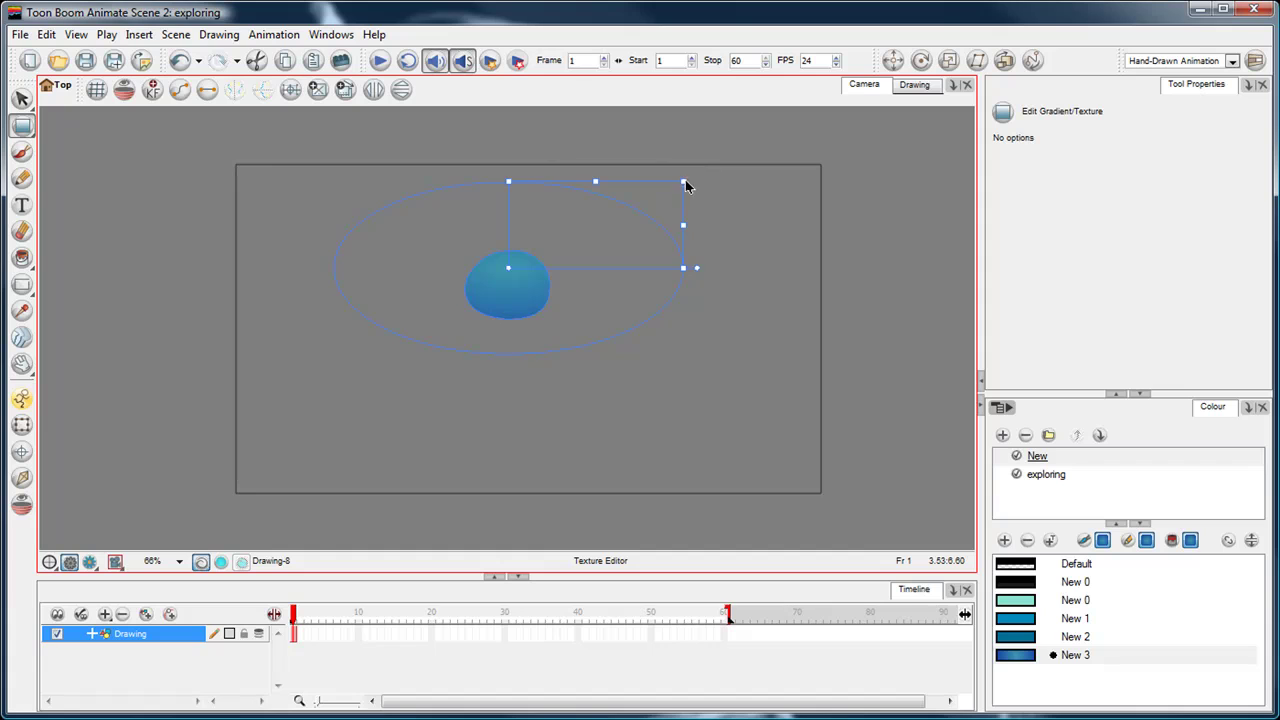
pyautogui.moveTo(685, 180); pyautogui.dragTo(786, 130)
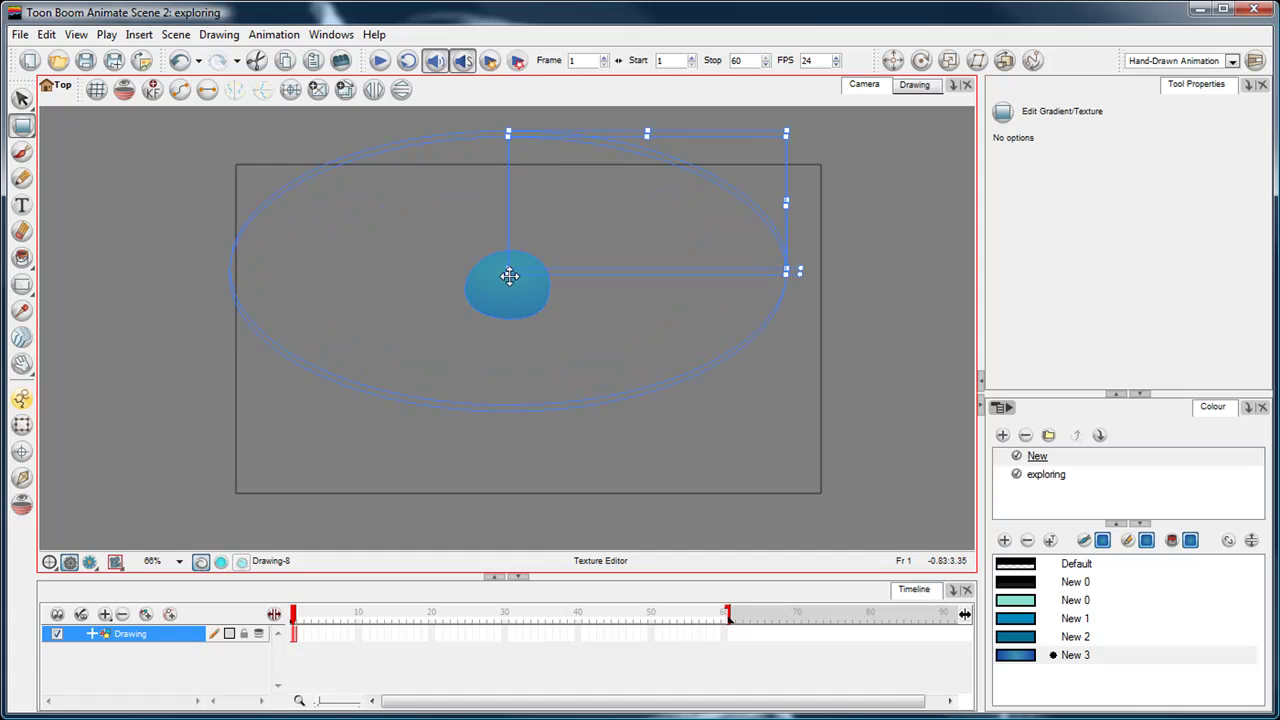
pyautogui.moveTo(509, 276); pyautogui.dragTo(505, 310)
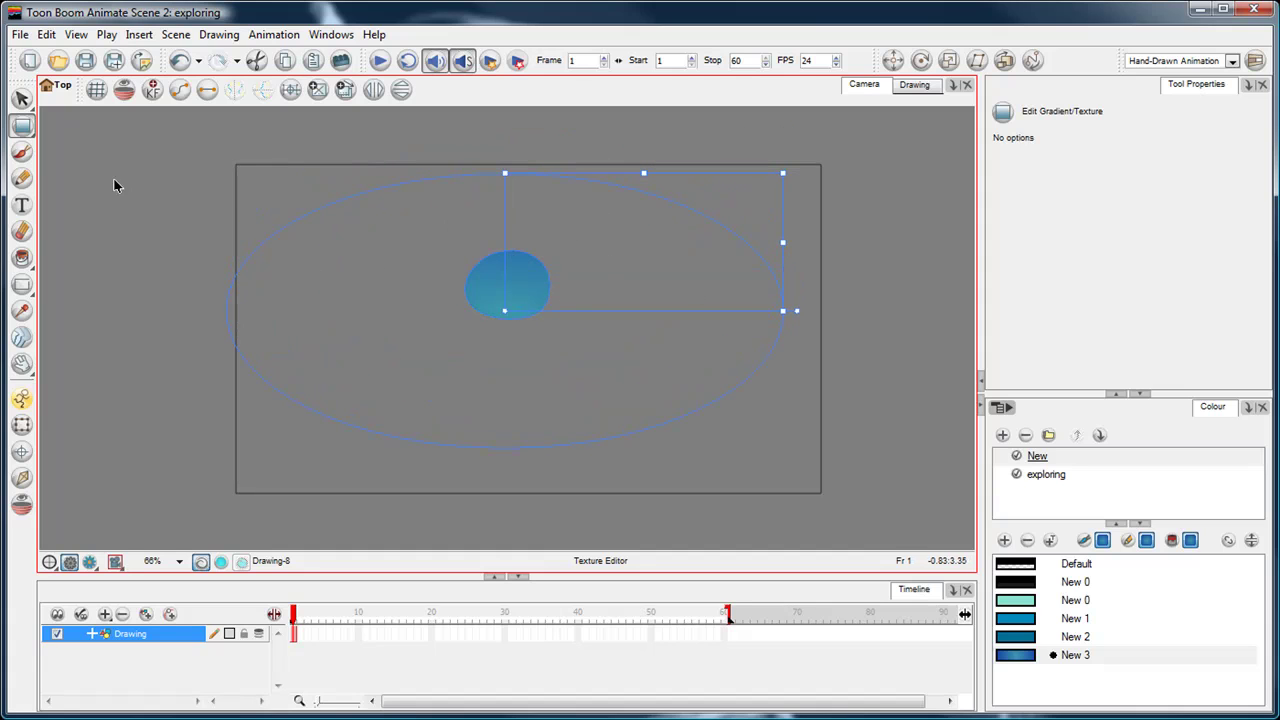
# Step: Select the gradient blob to store its gradient, then go back to the Brush tool
pyautogui.click(22, 99)
pyautogui.click(208, 166)
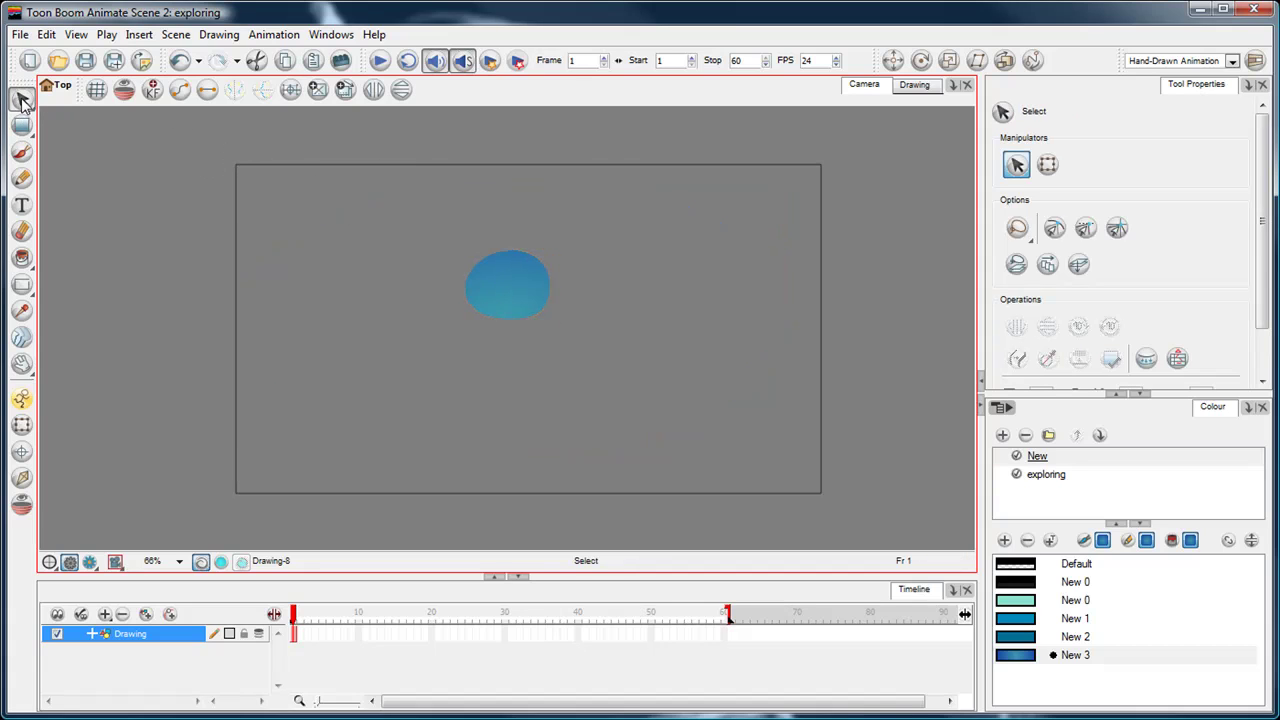
pyautogui.click(507, 268)
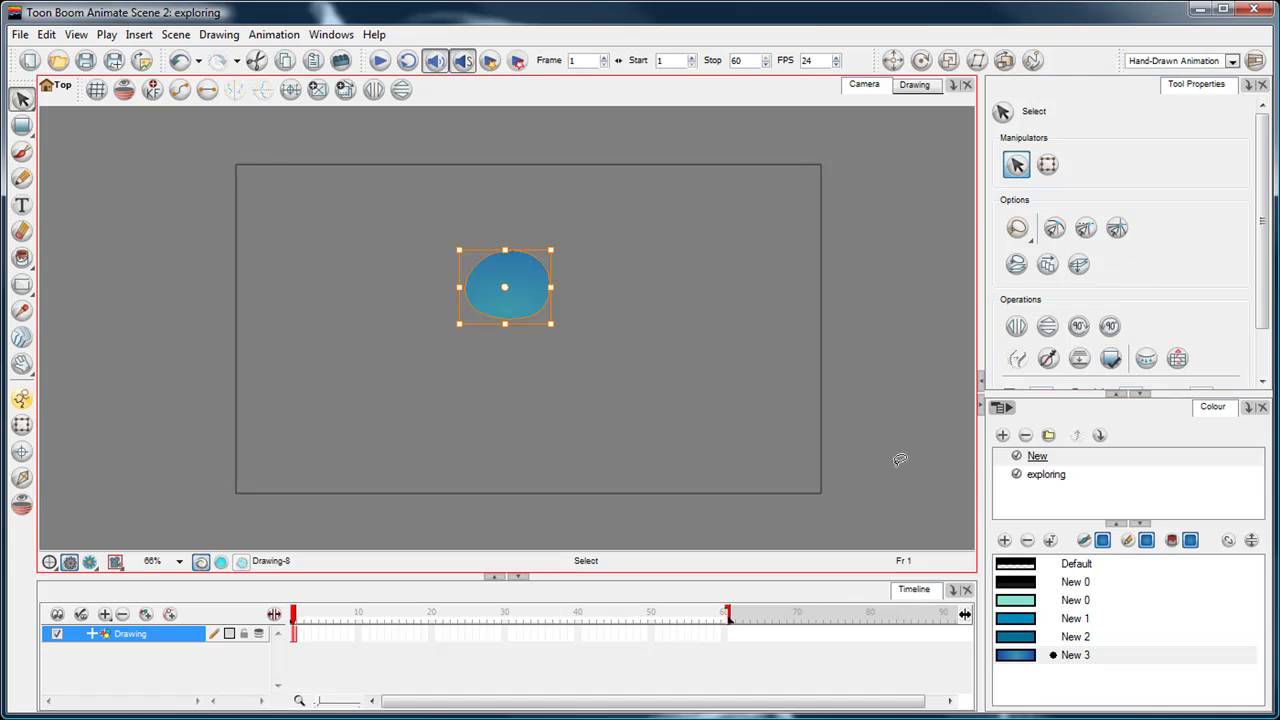
pyautogui.click(21, 151)
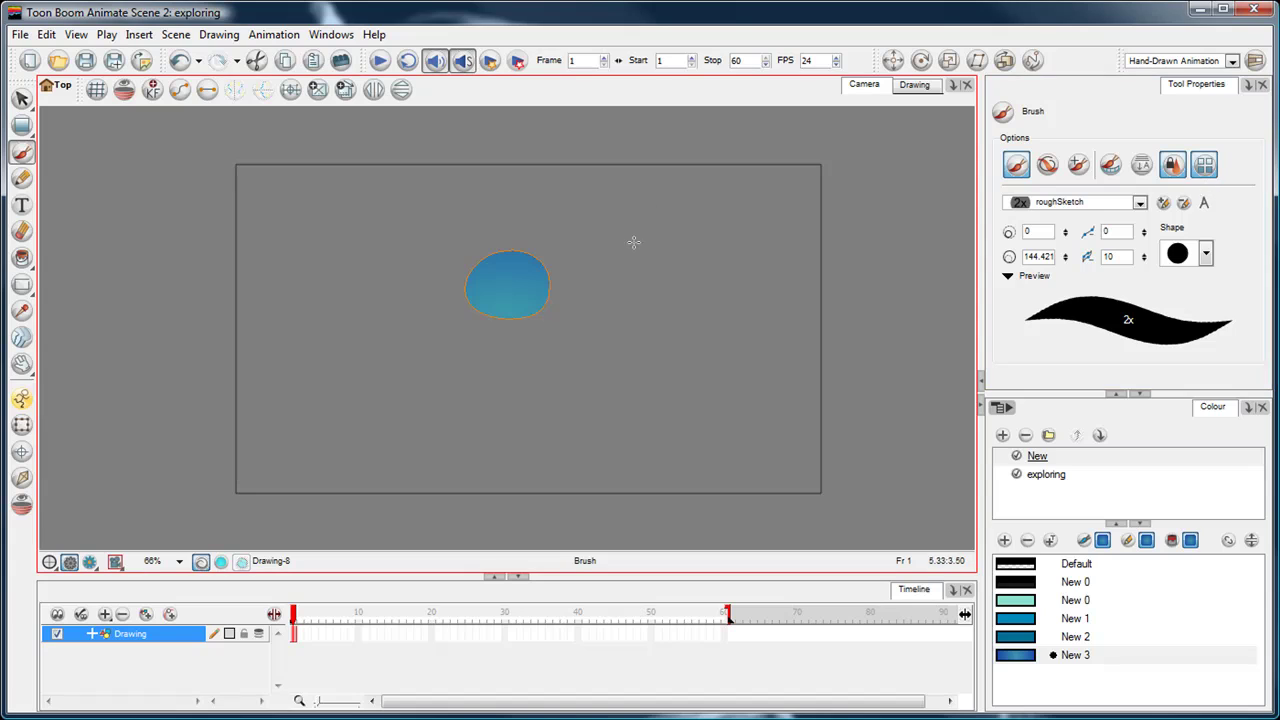
# Step: Paint a ring of blue blobs around the central blob, from far left to upper right
pyautogui.moveTo(617, 226); pyautogui.dragTo(610, 243)
pyautogui.moveTo(628, 316)
pyautogui.mouseDown()
pyautogui.moveTo(640, 322)
pyautogui.moveTo(494, 350)
pyautogui.mouseUp()
pyautogui.moveTo(426, 243); pyautogui.dragTo(500, 203)
pyautogui.moveTo(370, 190); pyautogui.dragTo(378, 202)
pyautogui.moveTo(548, 188); pyautogui.dragTo(562, 196)
pyautogui.moveTo(360, 300)
pyautogui.mouseDown()
pyautogui.moveTo(352, 312)
pyautogui.moveTo(370, 326)
pyautogui.mouseUp()
pyautogui.moveTo(698, 268); pyautogui.dragTo(723, 271)
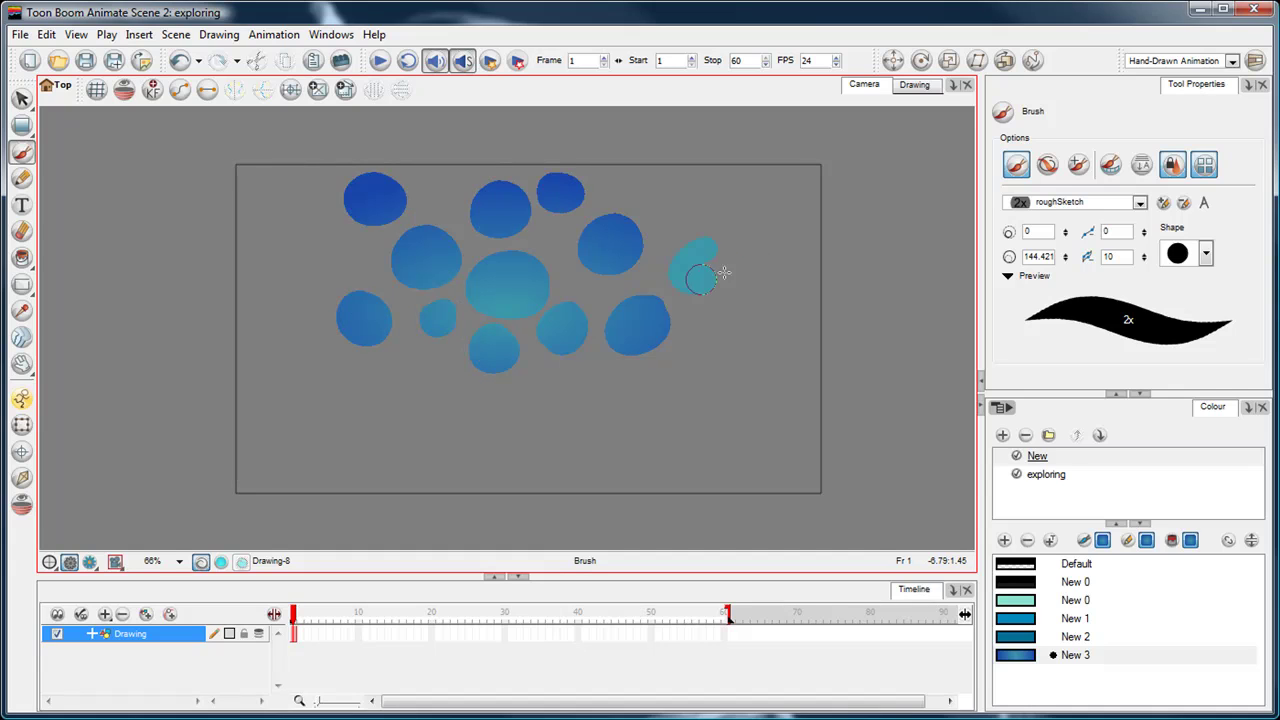
pyautogui.moveTo(692, 204); pyautogui.dragTo(770, 198)
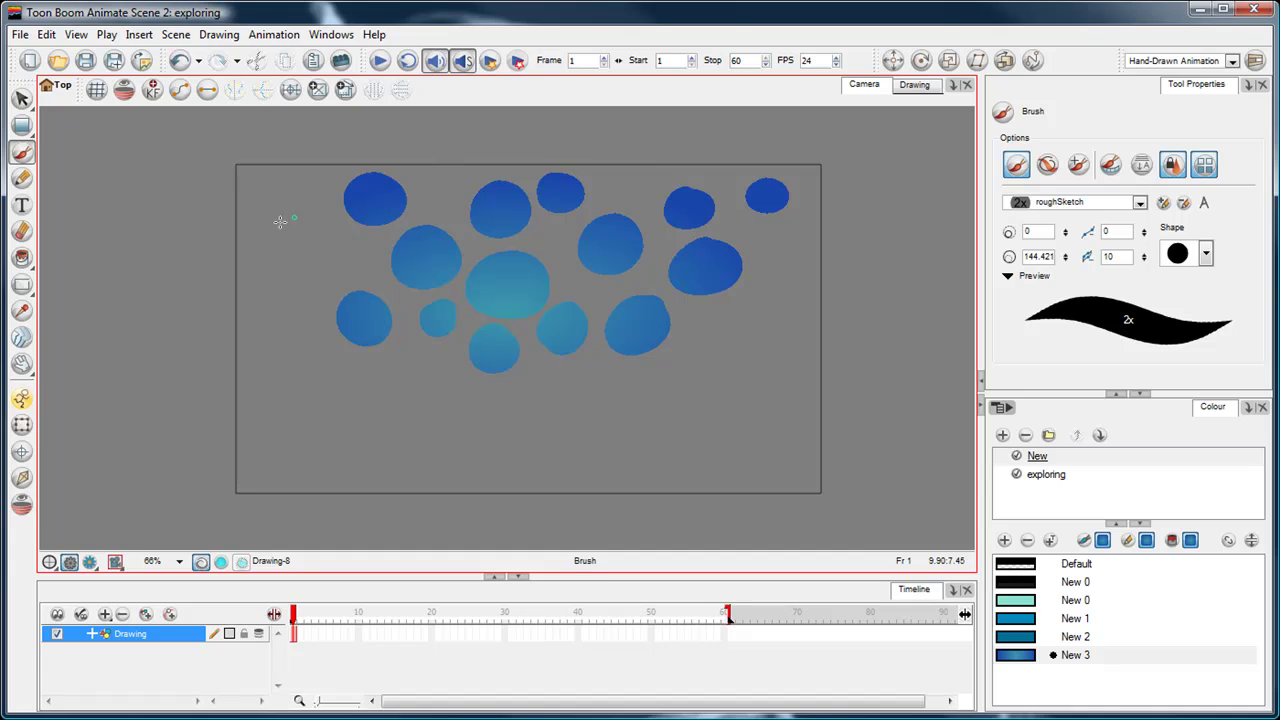
pyautogui.moveTo(280, 221); pyautogui.dragTo(305, 202)
# Step: Move the central blob's gradient centre up and to the right, undoing one overshoot
pyautogui.click(21, 125)
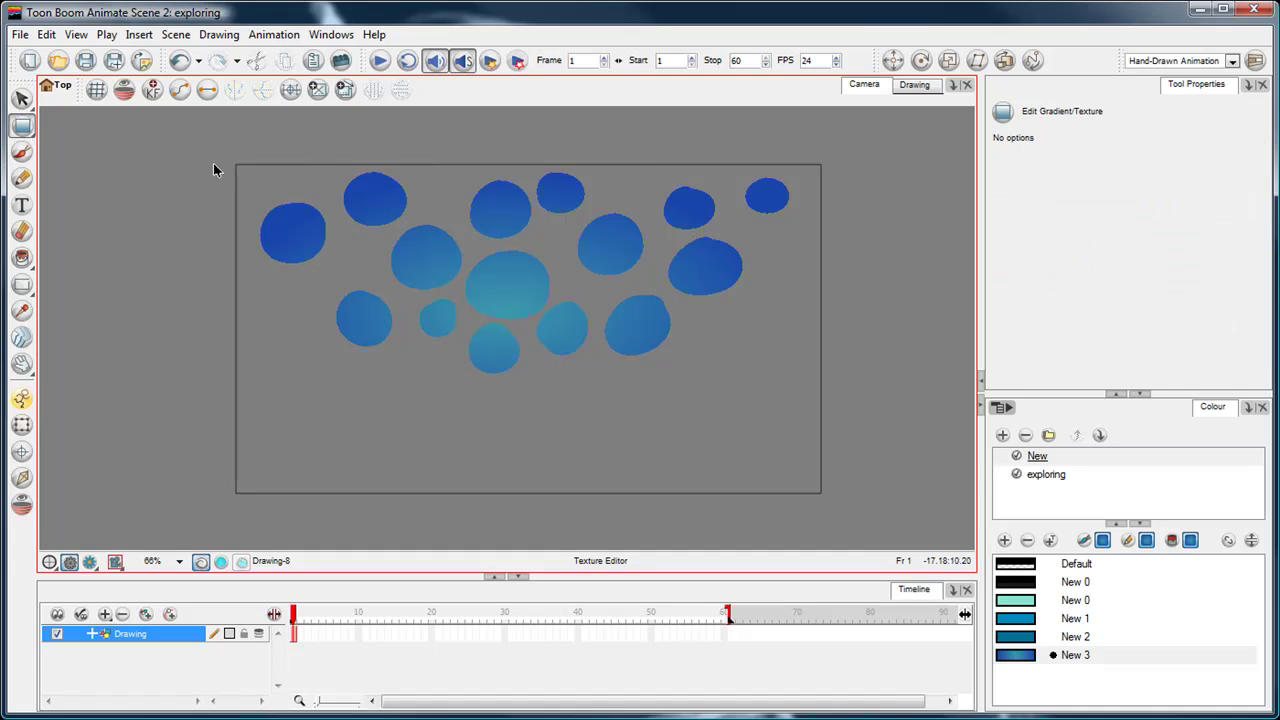
pyautogui.click(505, 290)
pyautogui.moveTo(505, 311)
pyautogui.mouseDown()
pyautogui.moveTo(623, 254)
pyautogui.moveTo(498, 298)
pyautogui.moveTo(470, 279)
pyautogui.moveTo(575, 264)
pyautogui.moveTo(507, 310)
pyautogui.mouseUp()
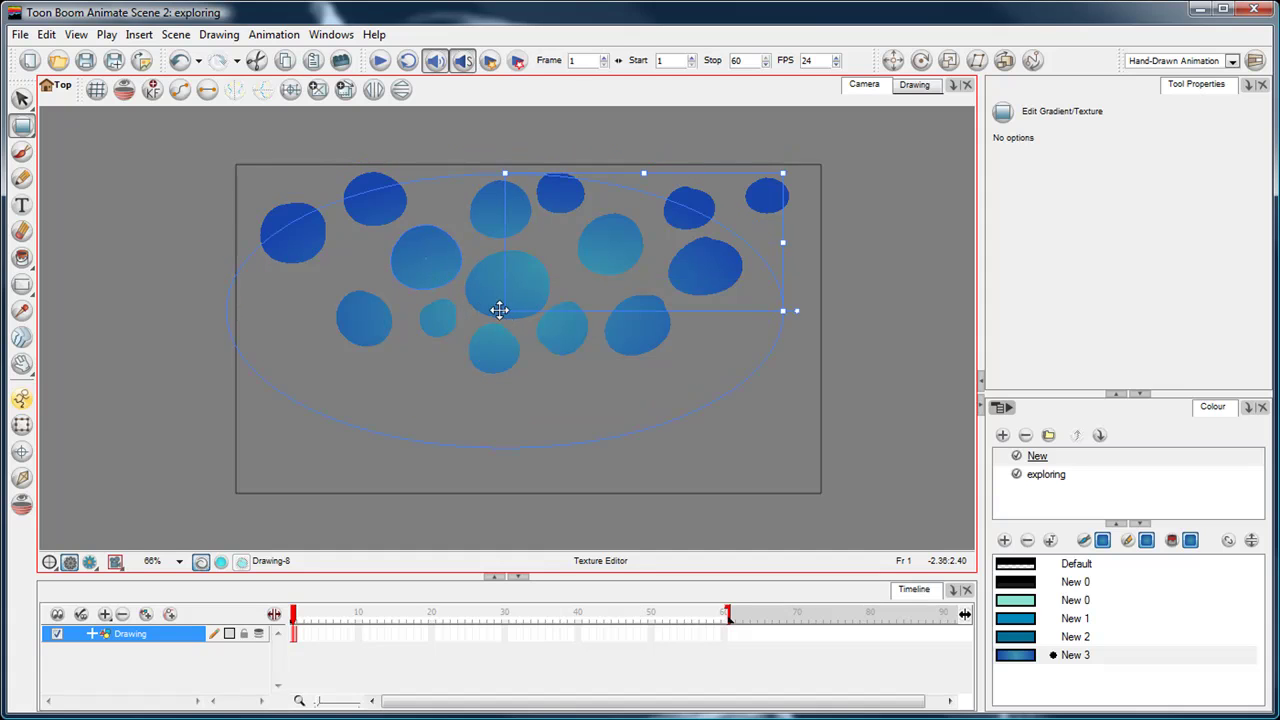
pyautogui.moveTo(503, 310); pyautogui.dragTo(500, 361)
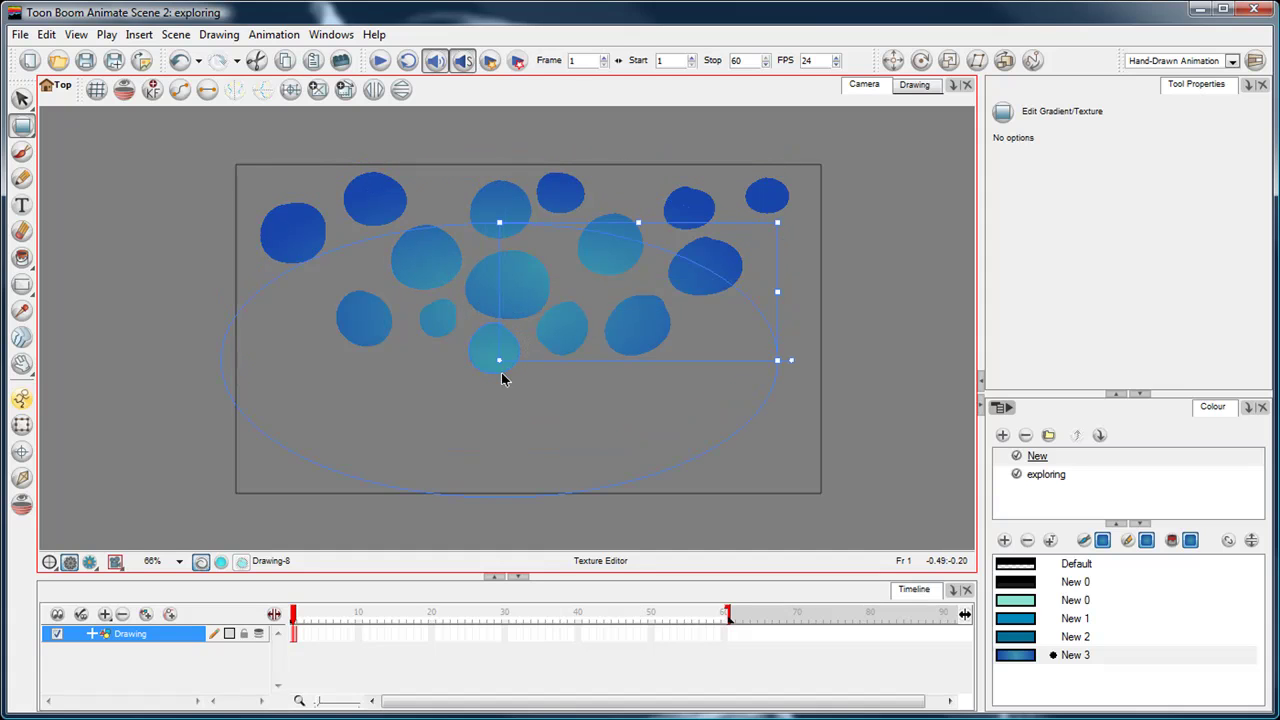
pyautogui.hotkey('ctrl', 'z')
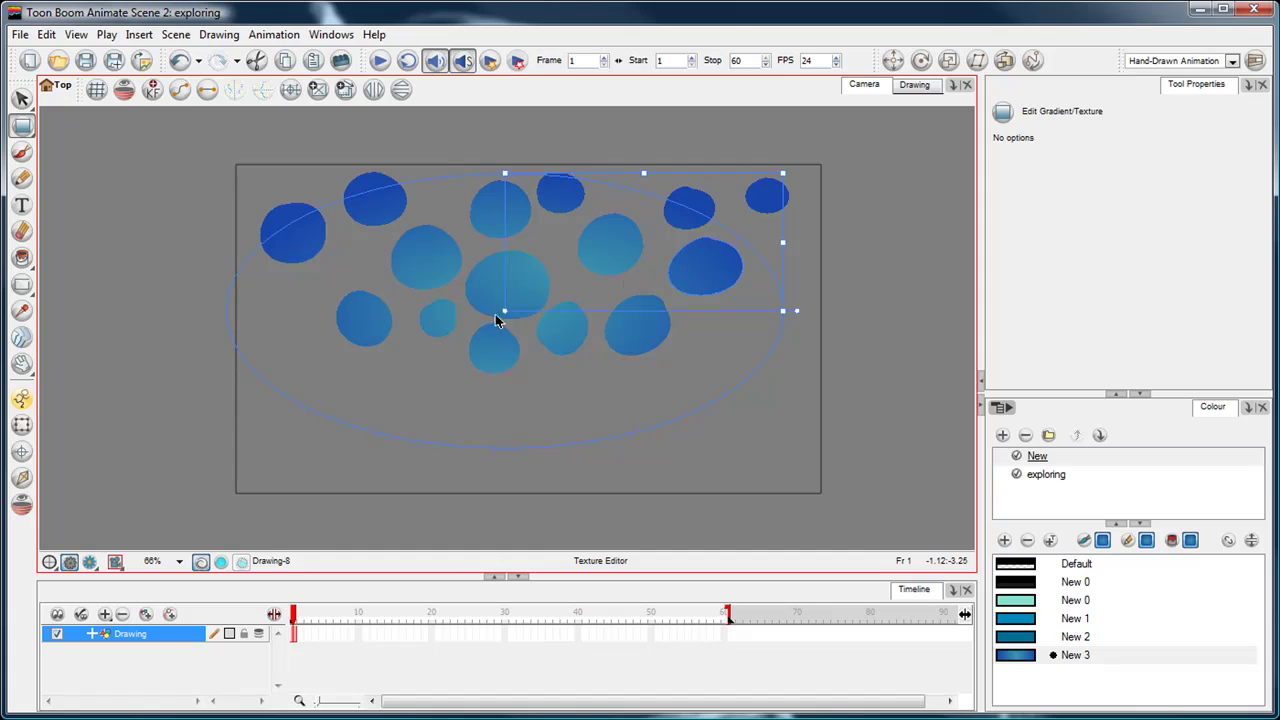
pyautogui.moveTo(504, 312)
pyautogui.mouseDown()
pyautogui.moveTo(807, 296)
pyautogui.moveTo(507, 288)
pyautogui.mouseUp()
# Step: Lasso all the blobs and delete them
pyautogui.click(22, 99)
pyautogui.moveTo(365, 135)
pyautogui.mouseDown()
pyautogui.moveTo(643, 403)
pyautogui.moveTo(270, 240)
pyautogui.mouseUp()
pyautogui.click(1075, 655)
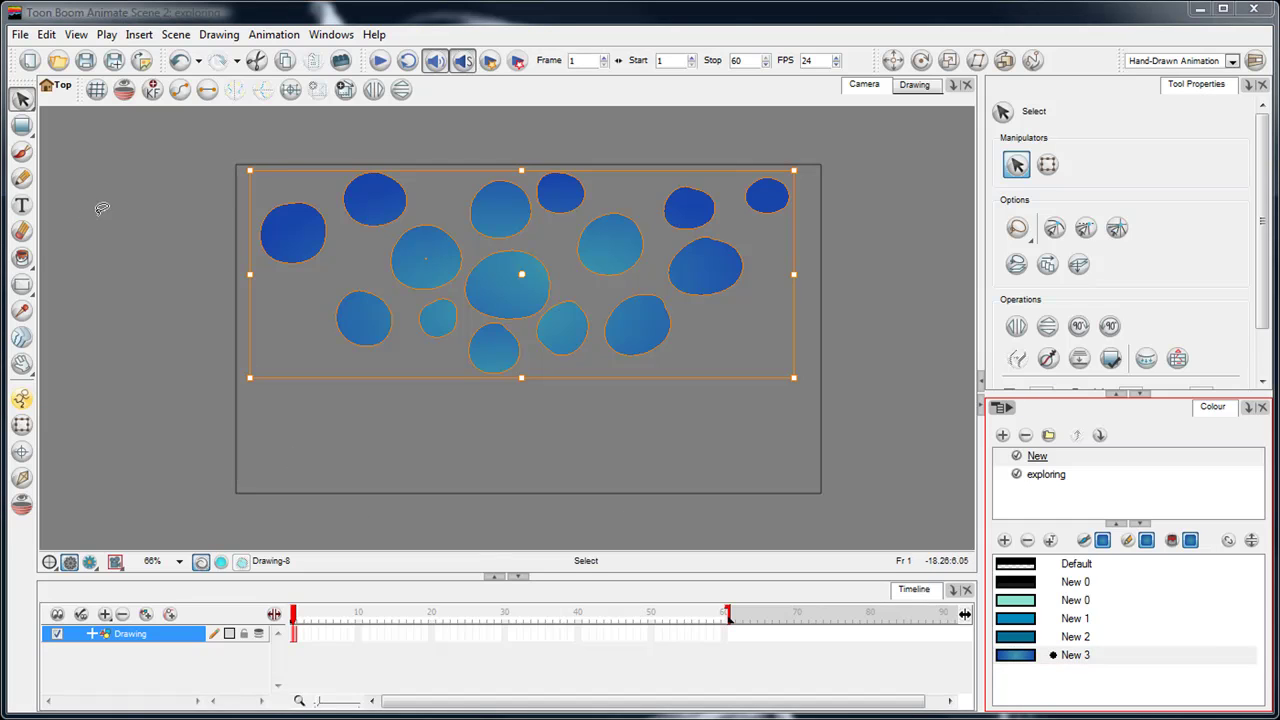
pyautogui.moveTo(294, 132)
pyautogui.mouseDown()
pyautogui.moveTo(205, 160)
pyautogui.moveTo(378, 192)
pyautogui.moveTo(178, 137)
pyautogui.moveTo(845, 290)
pyautogui.moveTo(253, 237)
pyautogui.mouseUp()
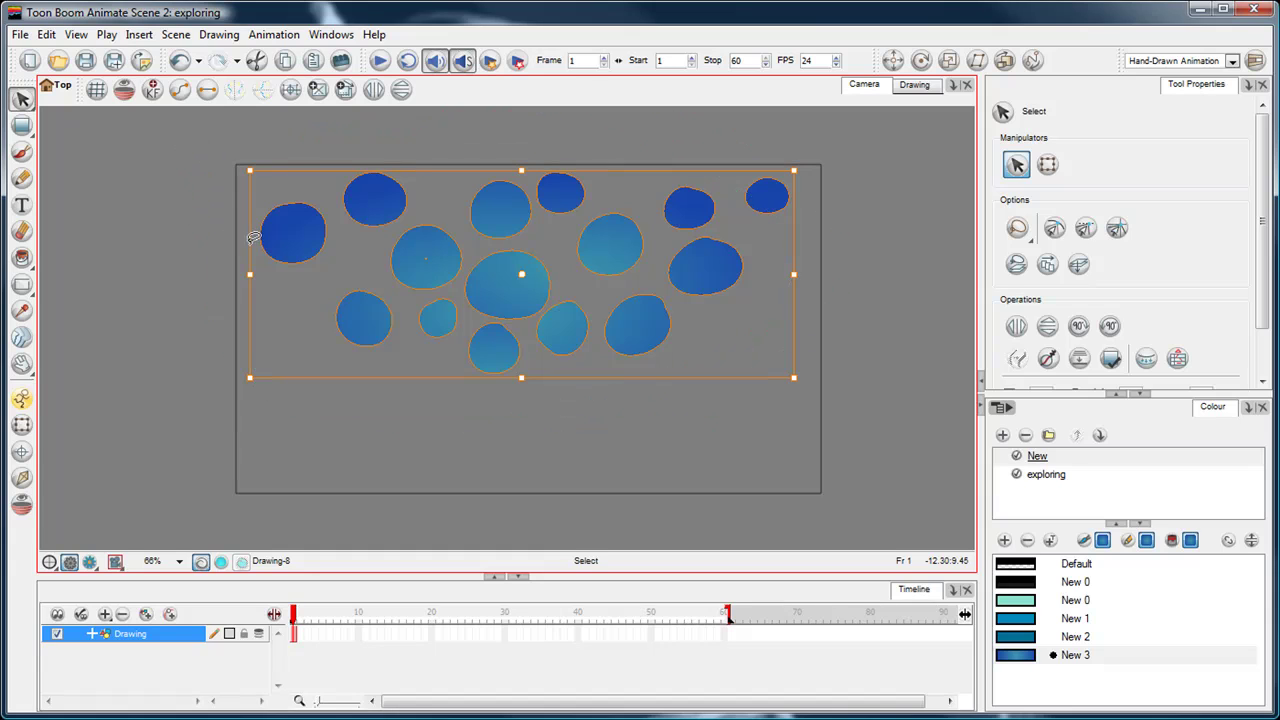
pyautogui.press('Delete')
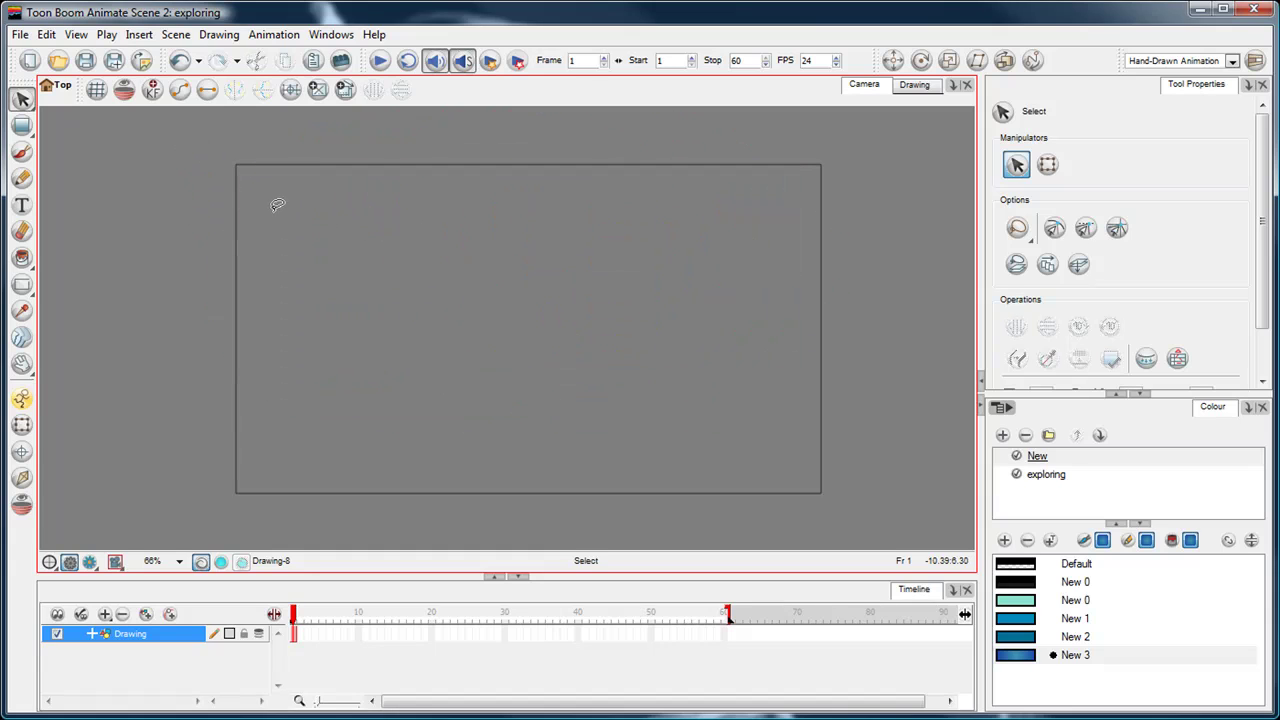
# Step: Draw a thin straight diagonal line across the canvas with the Line tool
pyautogui.click(18, 262)
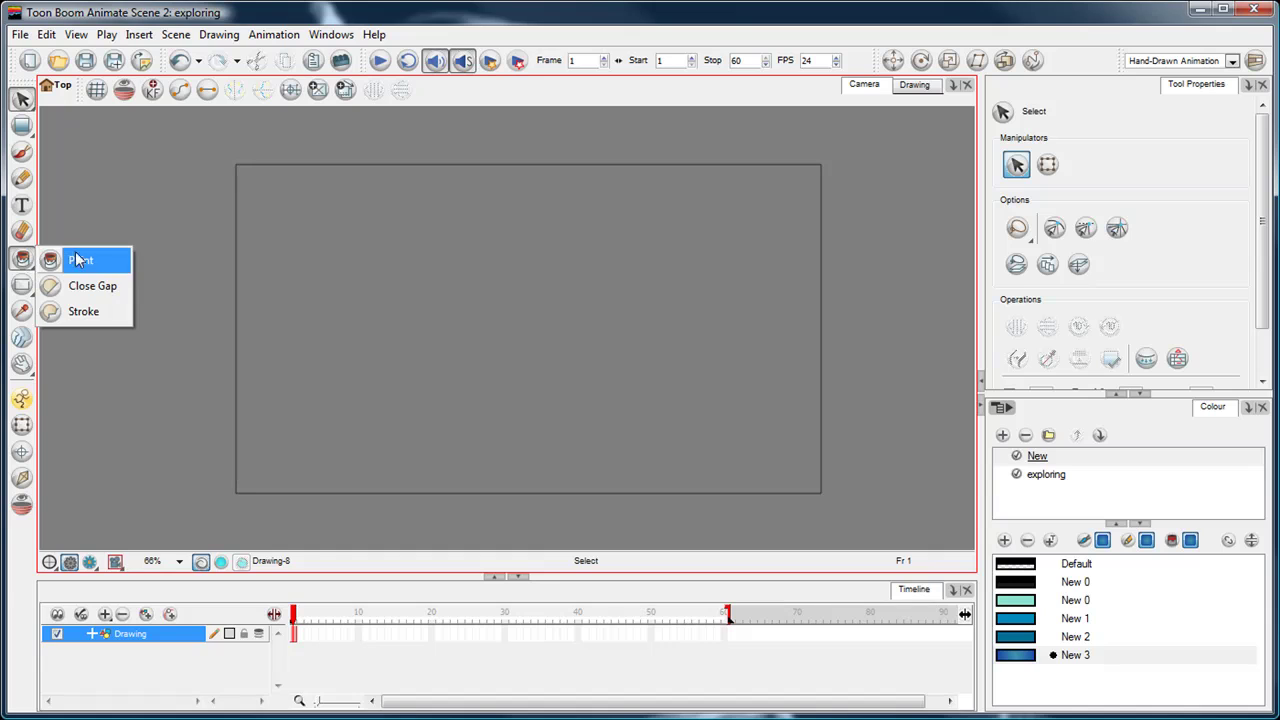
pyautogui.click(24, 287)
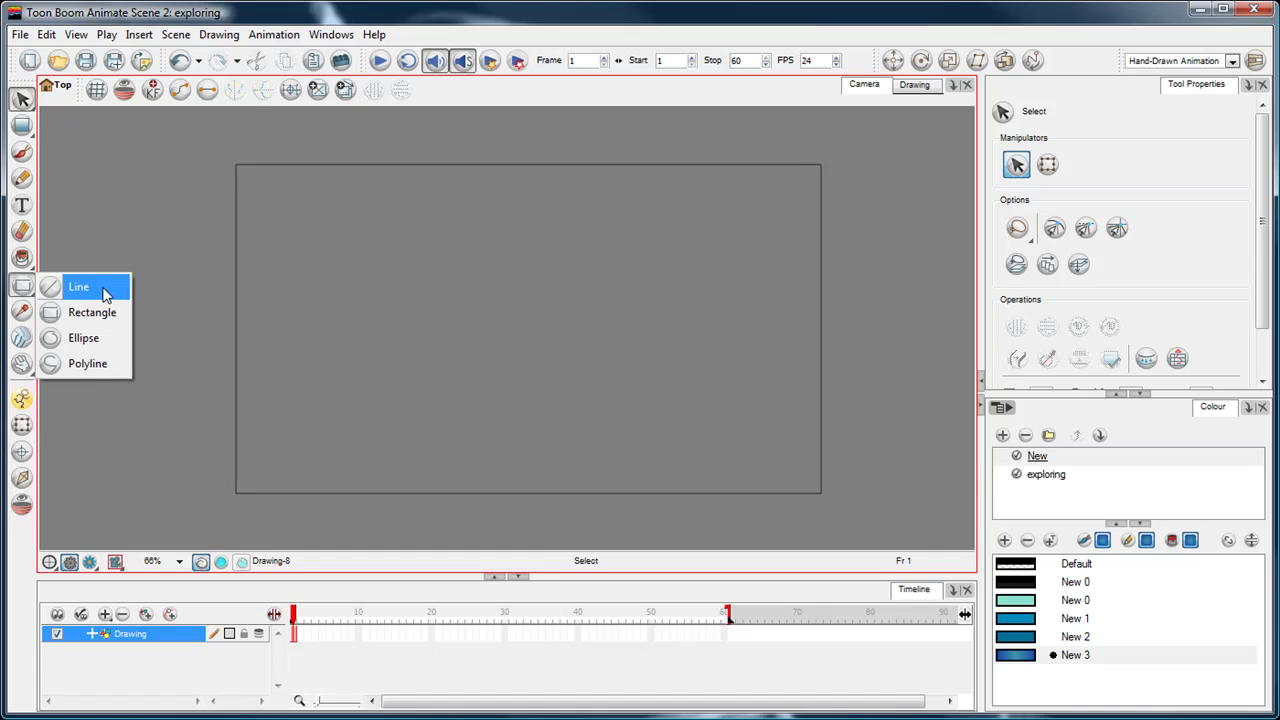
pyautogui.click(80, 287)
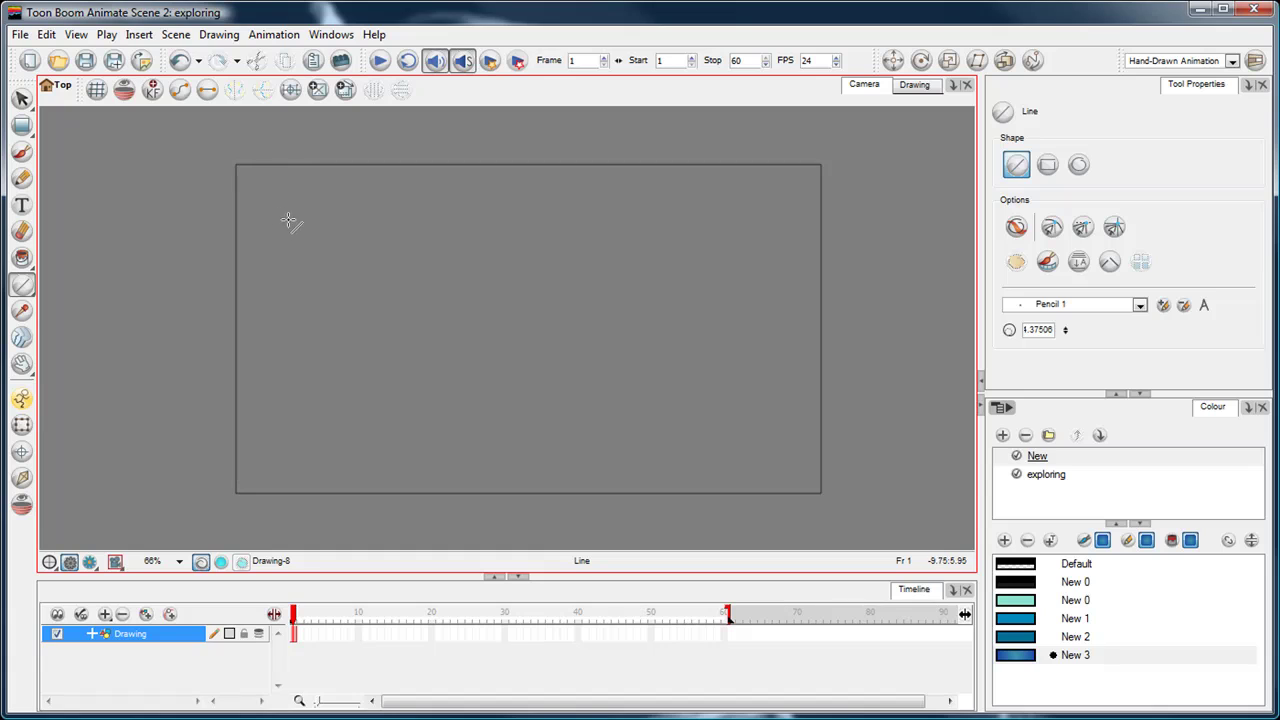
pyautogui.moveTo(265, 318); pyautogui.dragTo(708, 250)
# Step: Bend the middle of the line downward into a curve with the Contour Editor
pyautogui.moveTo(22, 125); pyautogui.dragTo(100, 126)
pyautogui.click(515, 285)
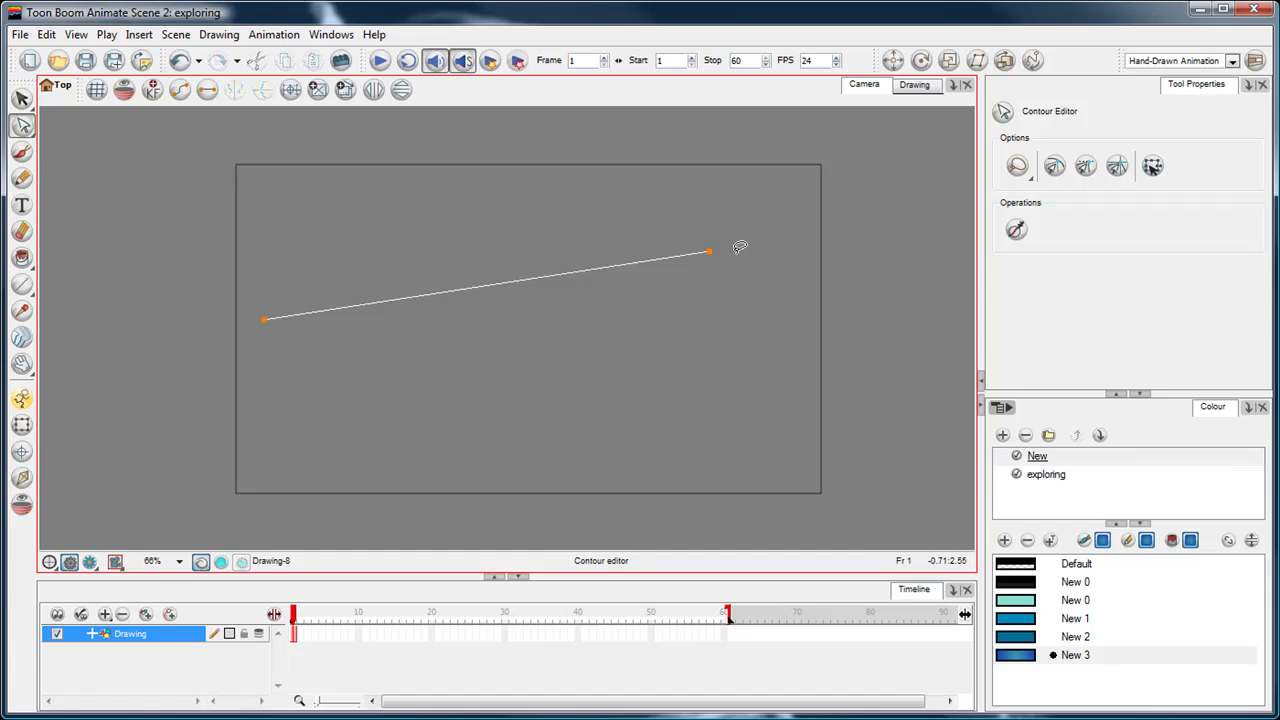
pyautogui.moveTo(268, 290)
pyautogui.mouseDown()
pyautogui.moveTo(251, 337)
pyautogui.moveTo(514, 206)
pyautogui.moveTo(432, 246)
pyautogui.mouseUp()
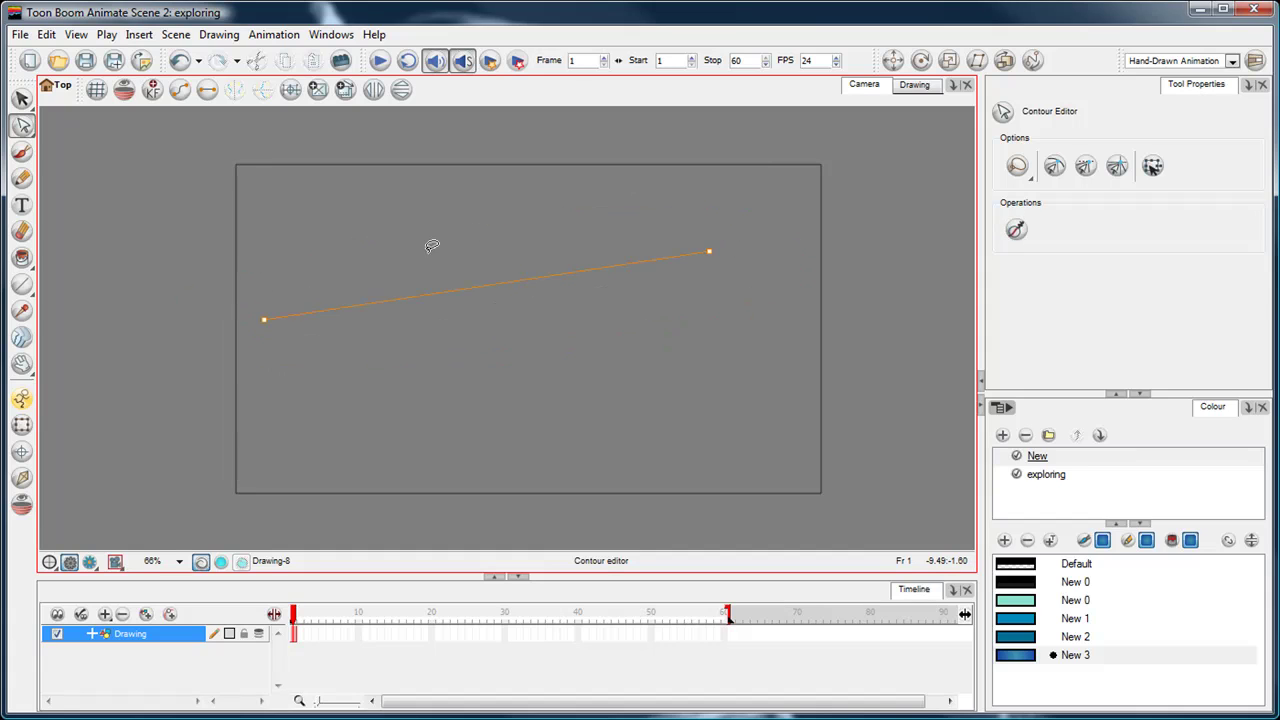
pyautogui.click(709, 251)
pyautogui.moveTo(497, 249); pyautogui.dragTo(422, 340)
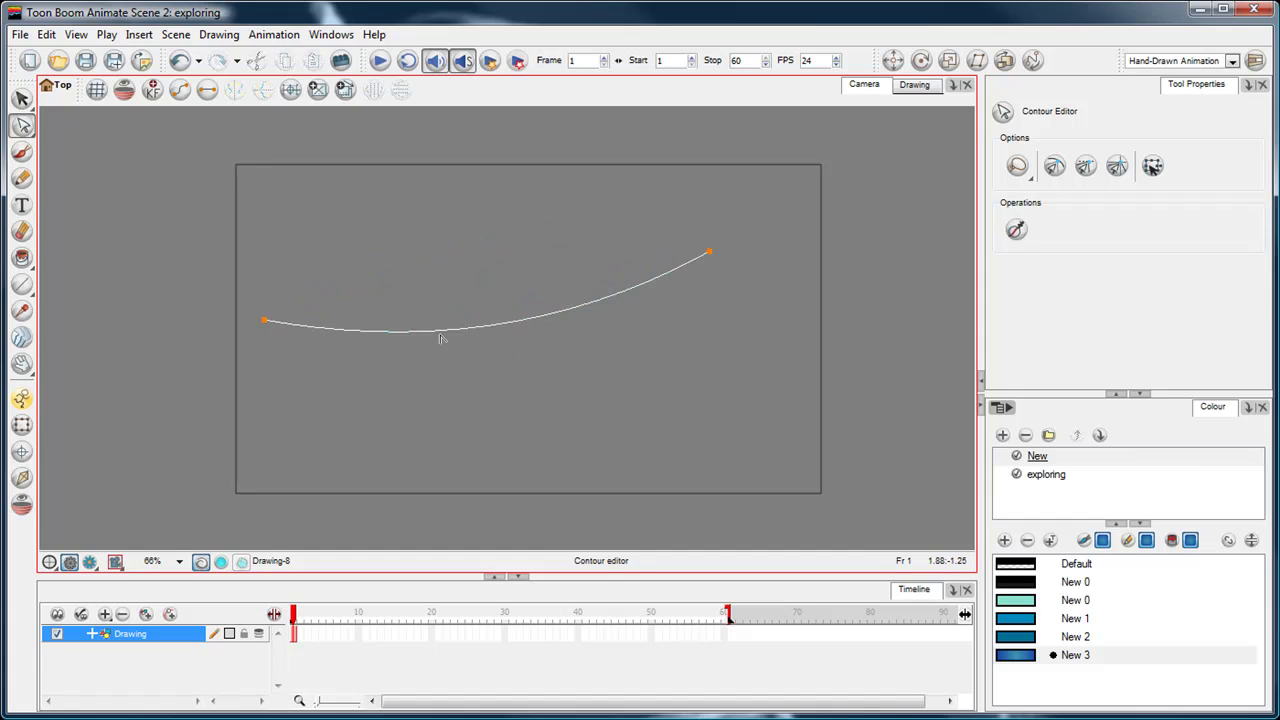
# Step: Drag the curve's Bézier handles to form a gentle S-shape, then deselect it
pyautogui.click(703, 222)
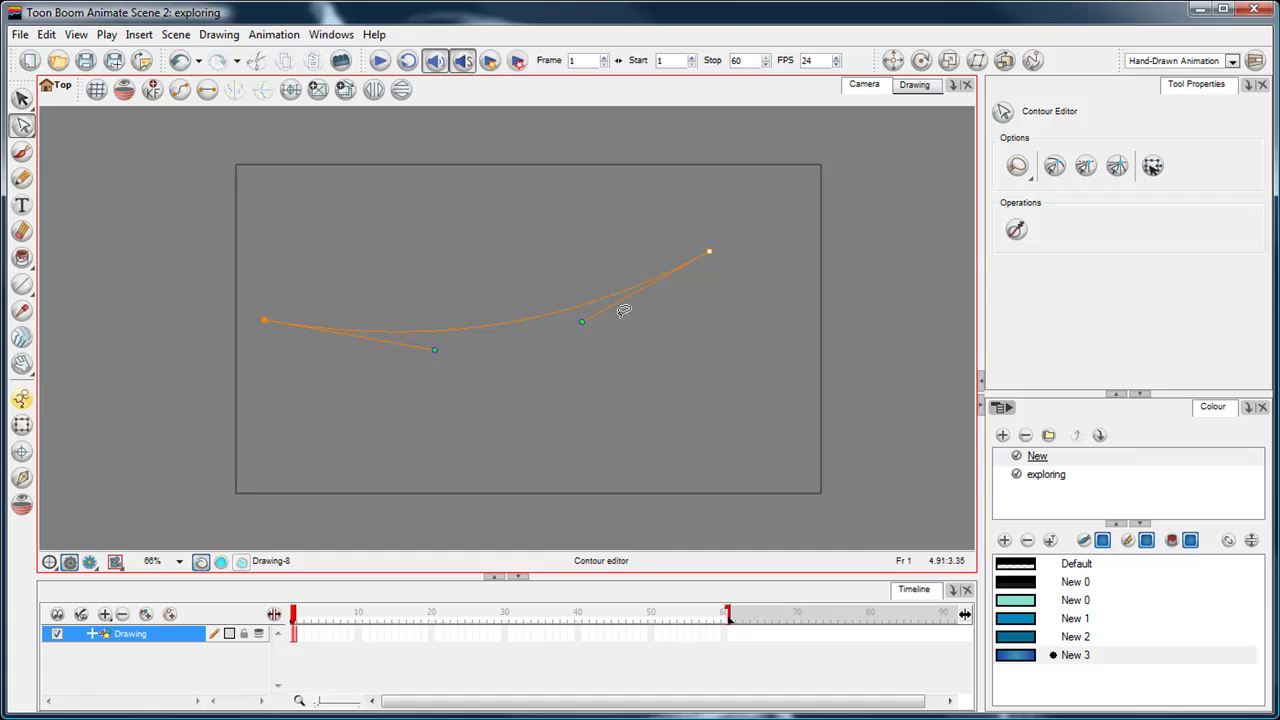
pyautogui.moveTo(582, 321); pyautogui.dragTo(595, 348)
pyautogui.moveTo(434, 352); pyautogui.dragTo(460, 251)
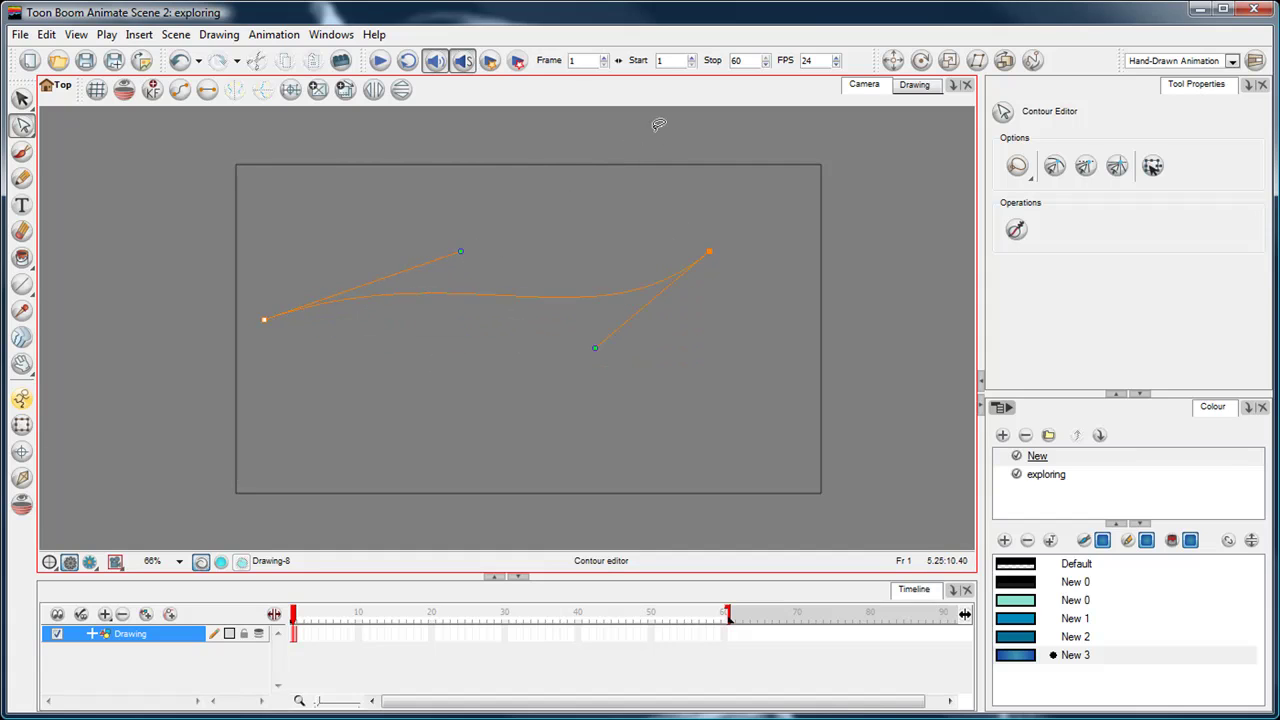
pyautogui.click(345, 276)
pyautogui.click(564, 251)
pyautogui.moveTo(729, 223)
pyautogui.mouseDown()
pyautogui.moveTo(240, 349)
pyautogui.moveTo(551, 214)
pyautogui.mouseUp()
pyautogui.click(365, 167)
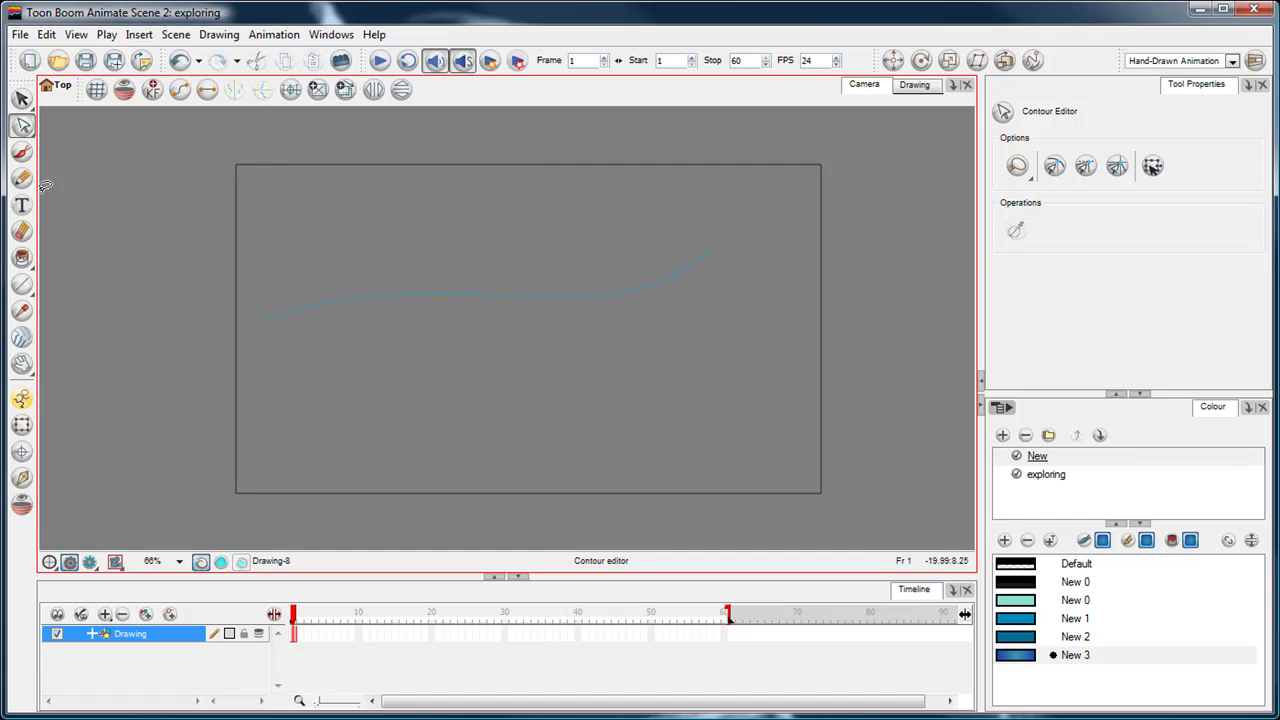
pyautogui.moveTo(22, 285); pyautogui.dragTo(60, 287)
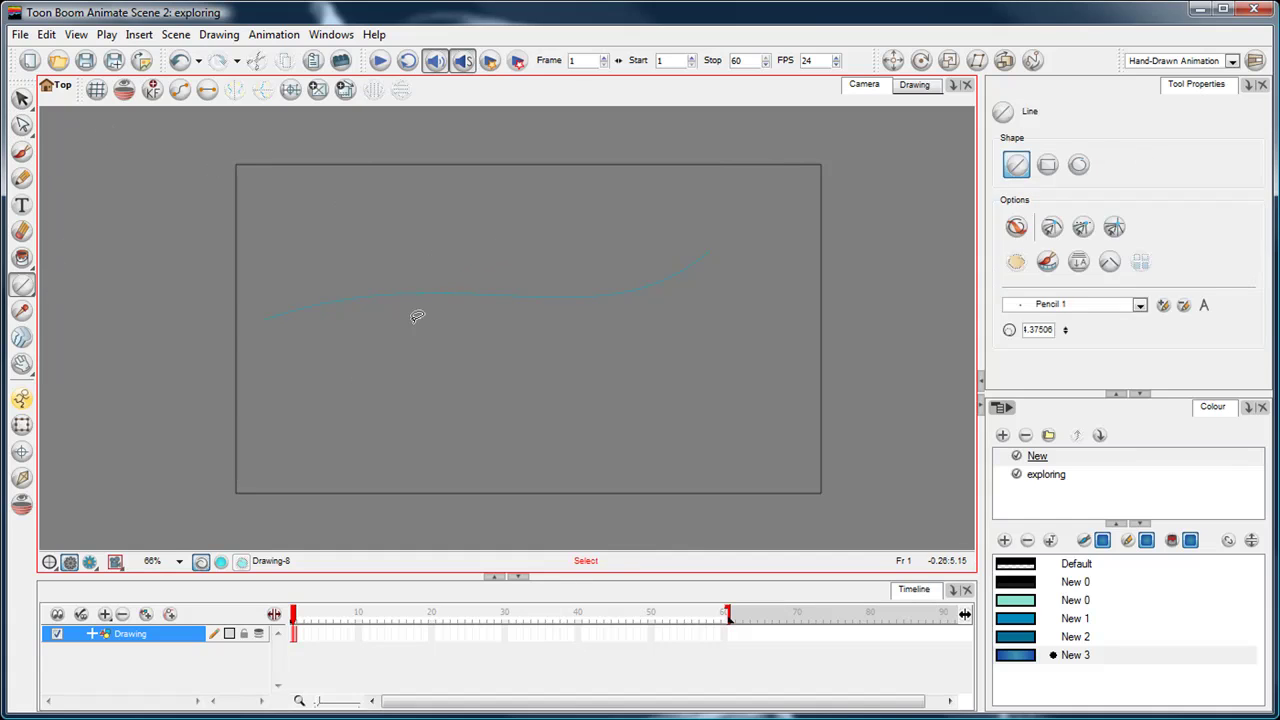
# Step: Delete the curve, then in black New 0 draw the horizon and four diagonals from the vanishing point
pyautogui.hotkey('ctrl', 'a')
pyautogui.press('Delete')
pyautogui.click(1024, 584)
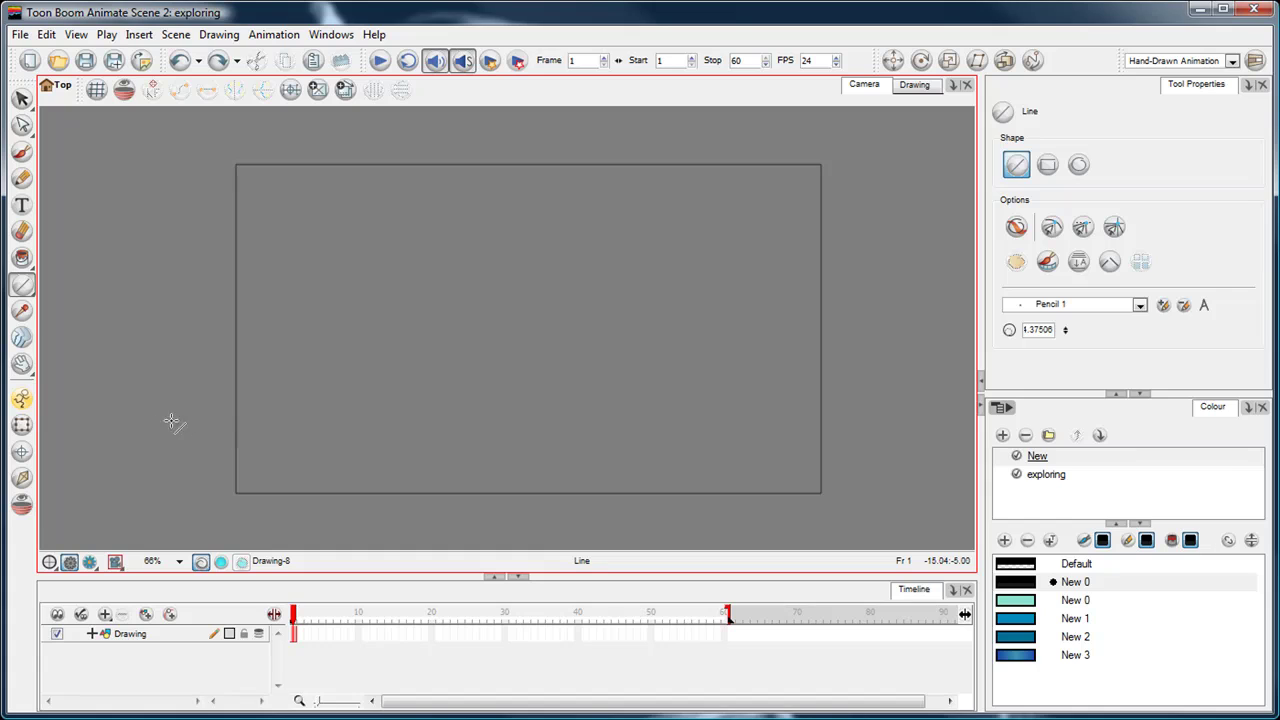
pyautogui.moveTo(168, 420); pyautogui.dragTo(885, 420)
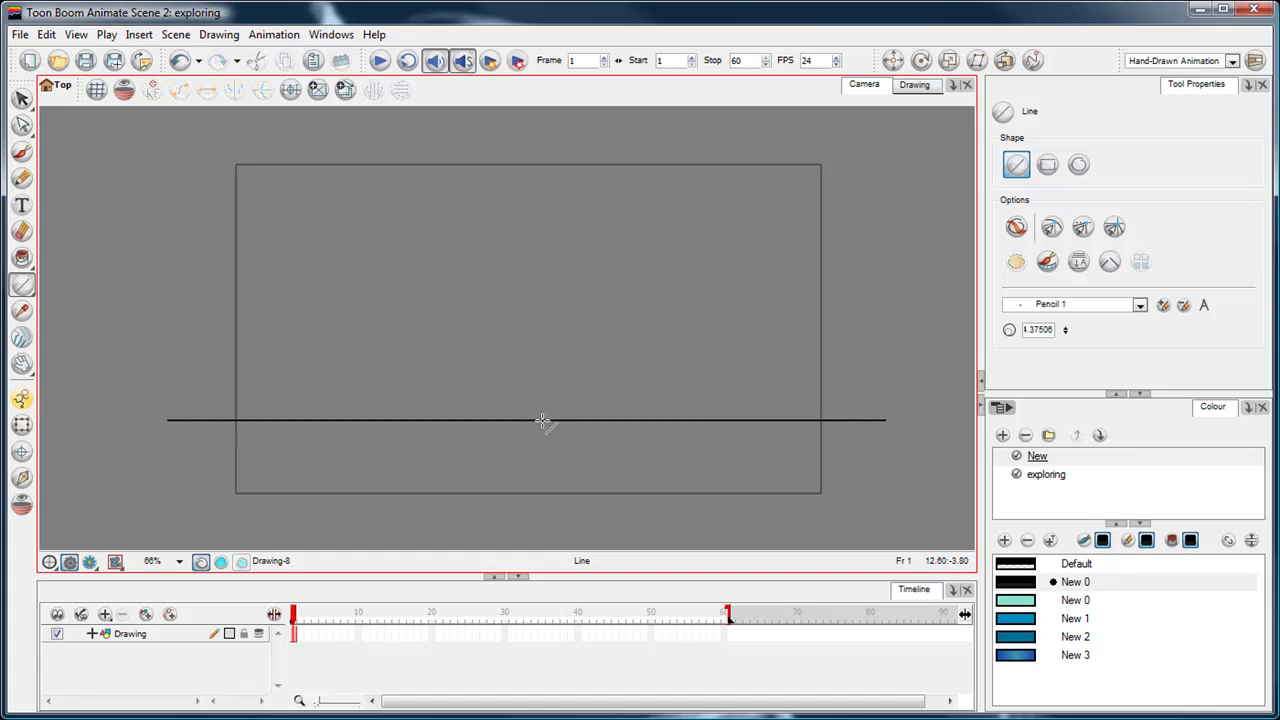
pyautogui.moveTo(538, 420); pyautogui.dragTo(874, 147)
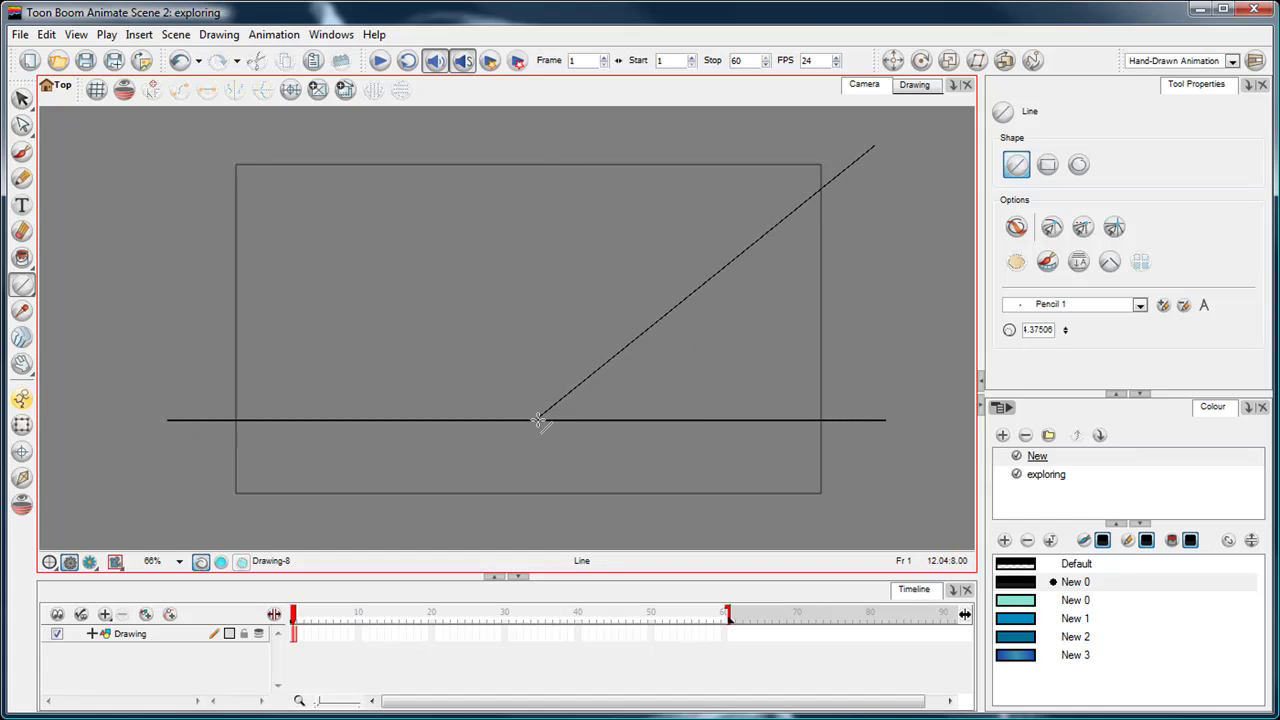
pyautogui.moveTo(530, 417); pyautogui.dragTo(102, 130)
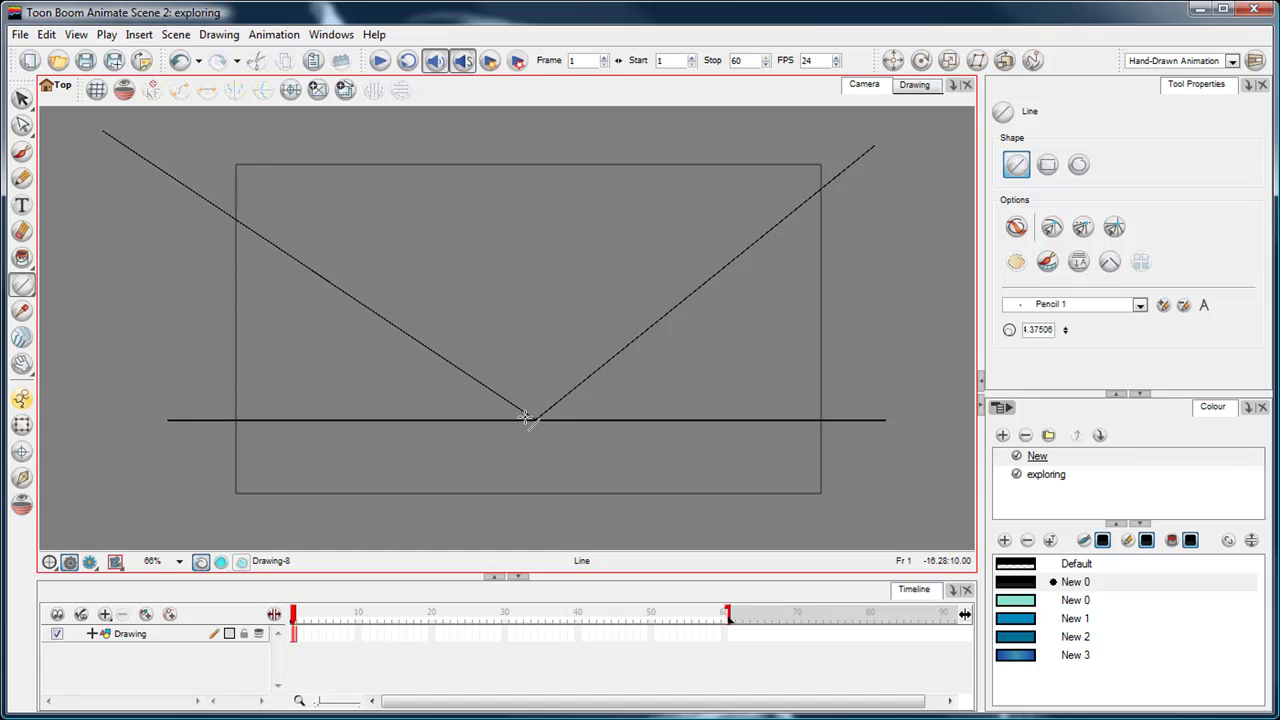
pyautogui.moveTo(535, 420); pyautogui.dragTo(102, 505)
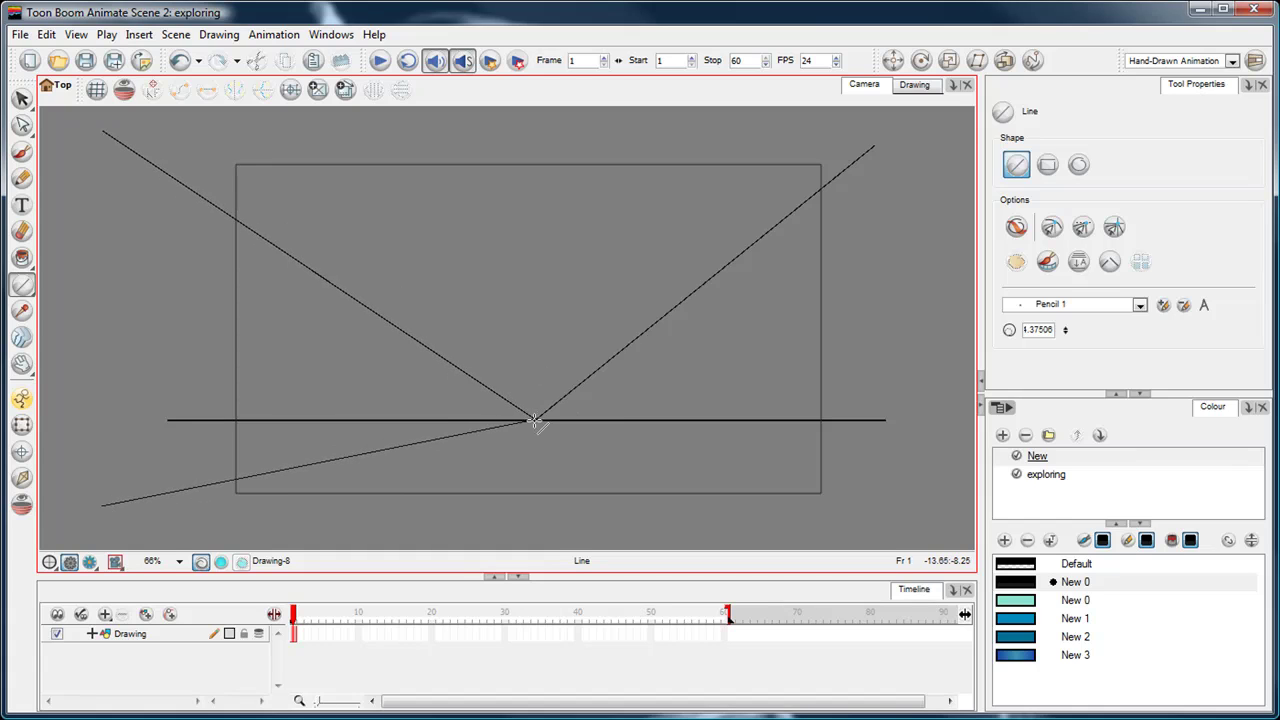
pyautogui.moveTo(535, 420)
pyautogui.mouseDown()
pyautogui.moveTo(920, 506)
pyautogui.moveTo(912, 520)
pyautogui.moveTo(920, 509)
pyautogui.moveTo(903, 487)
pyautogui.mouseUp()
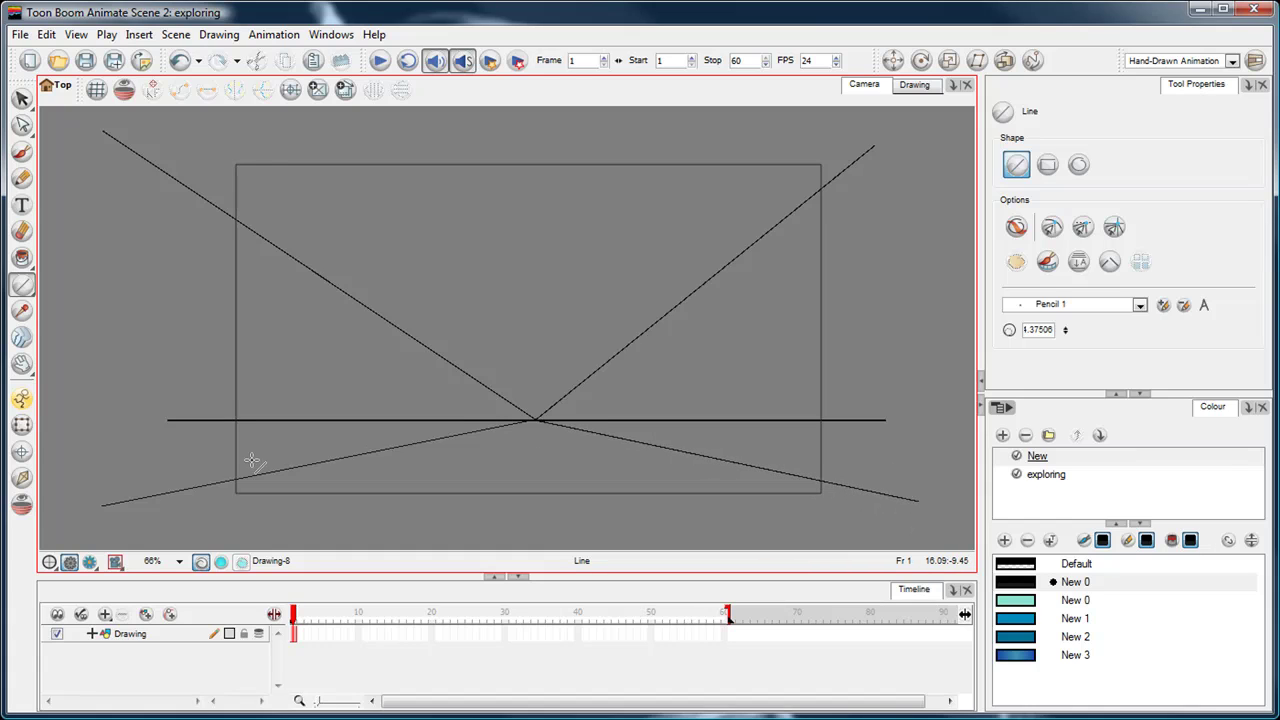
# Step: Draw the frame's left, top and bottom edges, undoing one stray inner diagonal
pyautogui.moveTo(136, 140)
pyautogui.mouseDown()
pyautogui.moveTo(135, 375)
pyautogui.moveTo(110, 505)
pyautogui.mouseUp()
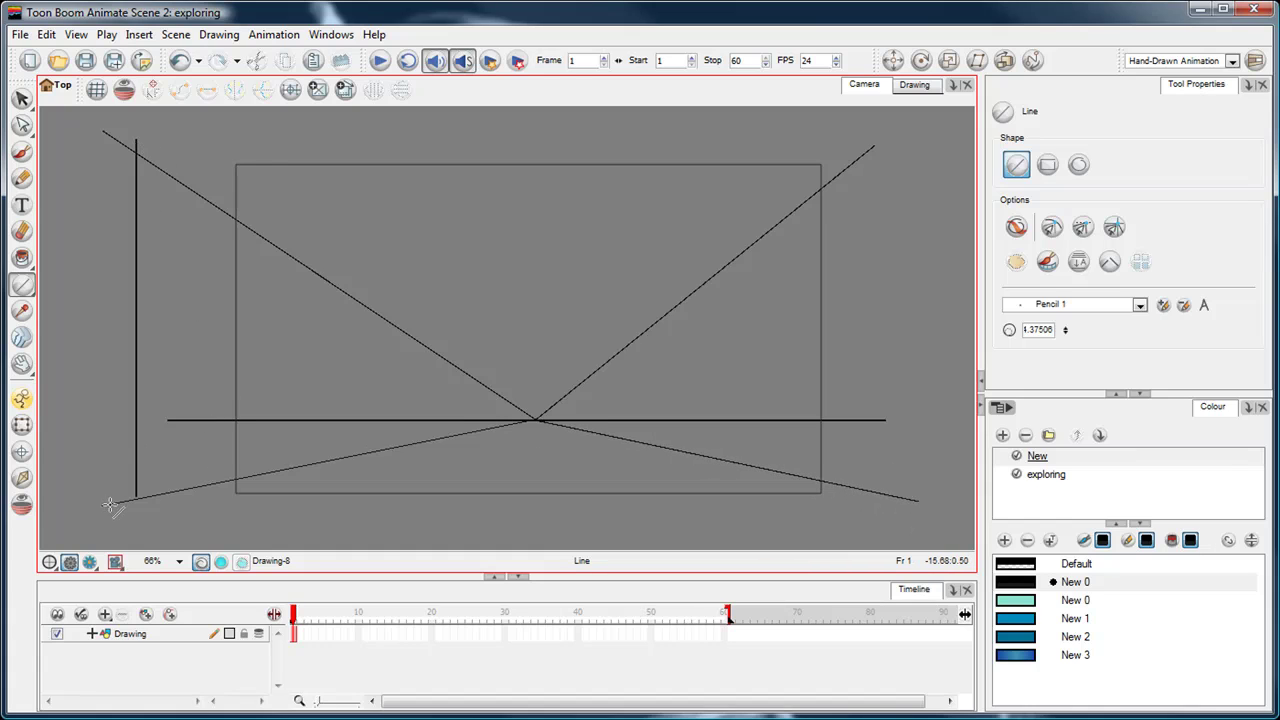
pyautogui.moveTo(136, 153)
pyautogui.mouseDown()
pyautogui.moveTo(853, 158)
pyautogui.moveTo(868, 512)
pyautogui.mouseUp()
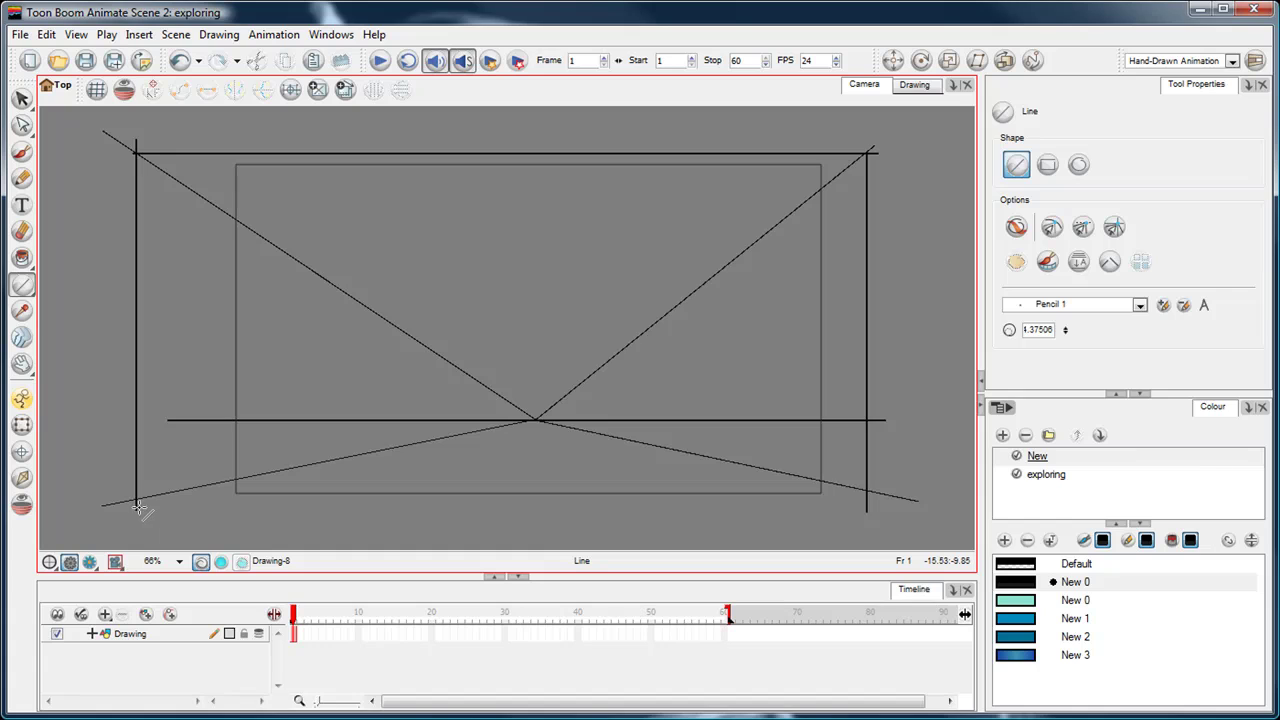
pyautogui.moveTo(133, 507); pyautogui.dragTo(858, 514)
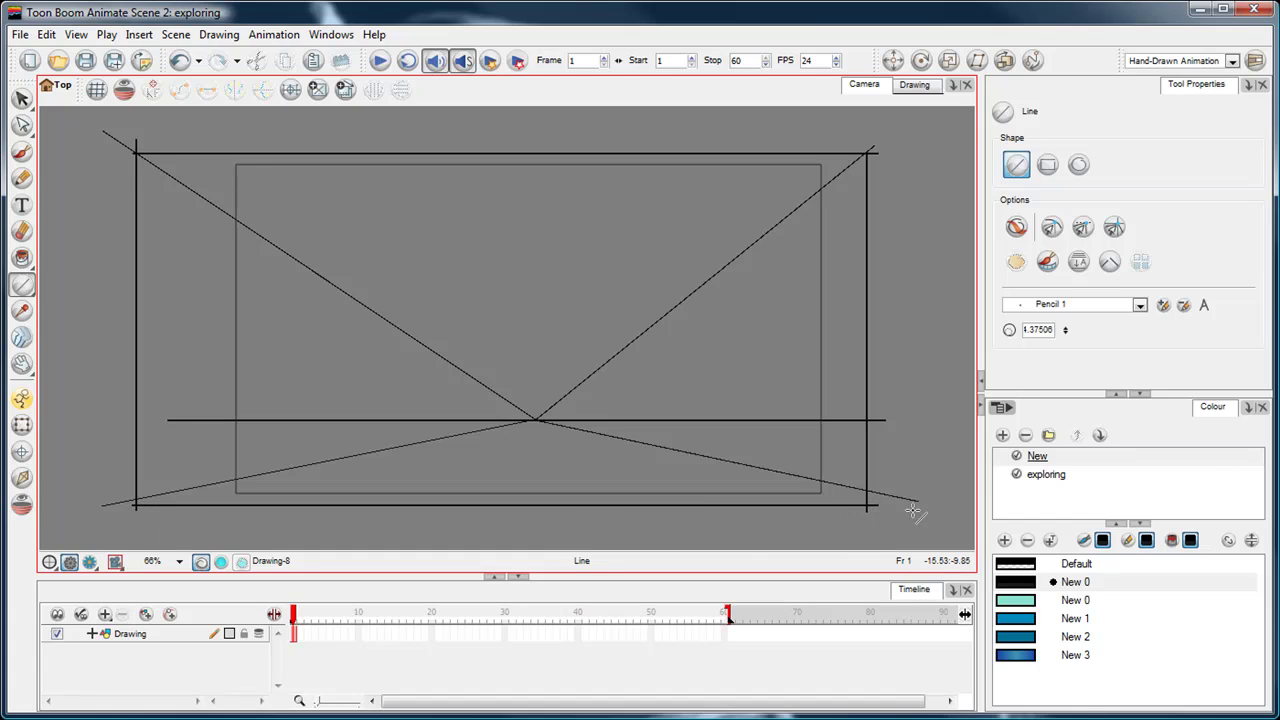
pyautogui.moveTo(686, 218)
pyautogui.mouseDown()
pyautogui.moveTo(399, 437)
pyautogui.moveTo(590, 406)
pyautogui.moveTo(762, 358)
pyautogui.moveTo(762, 190)
pyautogui.moveTo(592, 178)
pyautogui.moveTo(557, 248)
pyautogui.moveTo(594, 290)
pyautogui.moveTo(690, 317)
pyautogui.moveTo(737, 314)
pyautogui.moveTo(757, 296)
pyautogui.moveTo(686, 318)
pyautogui.moveTo(714, 320)
pyautogui.moveTo(791, 266)
pyautogui.moveTo(709, 314)
pyautogui.moveTo(565, 292)
pyautogui.moveTo(765, 312)
pyautogui.mouseUp()
pyautogui.hotkey('ctrl', 'z')
pyautogui.click(22, 99)
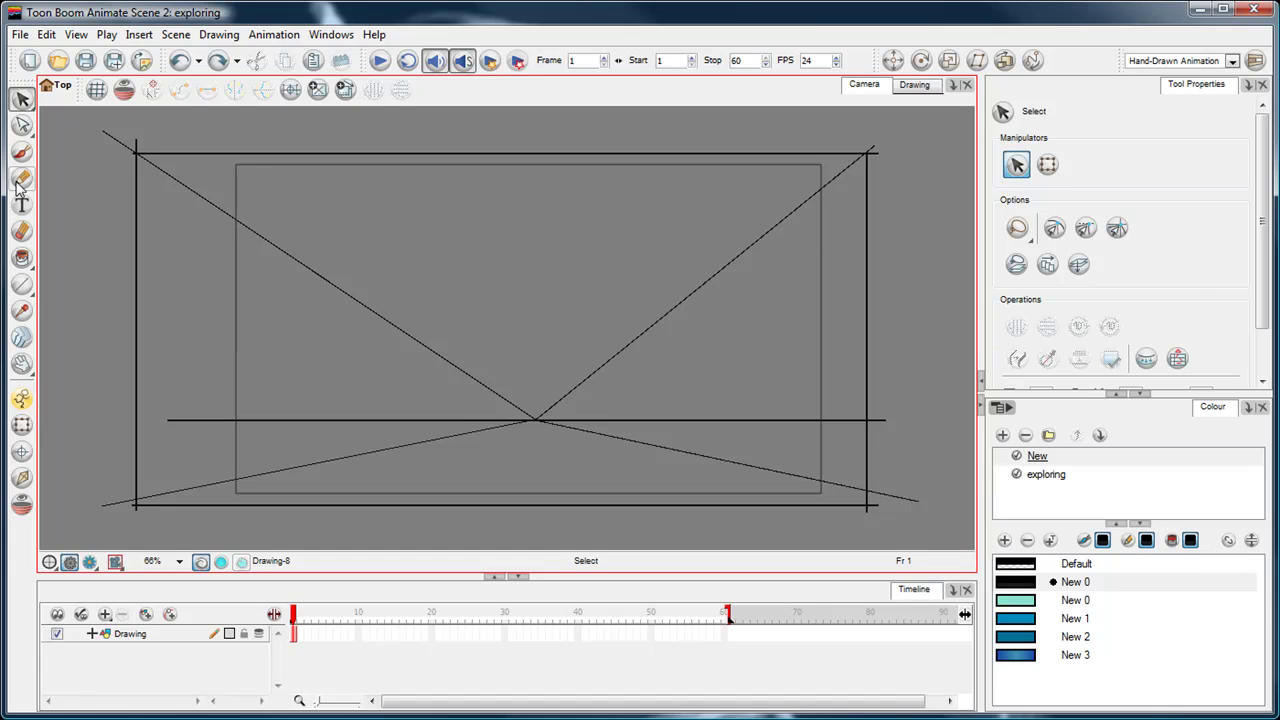
# Step: Draw the back wall's top, left, right and bottom edges, then select the stray horizontal line
pyautogui.click(22, 284)
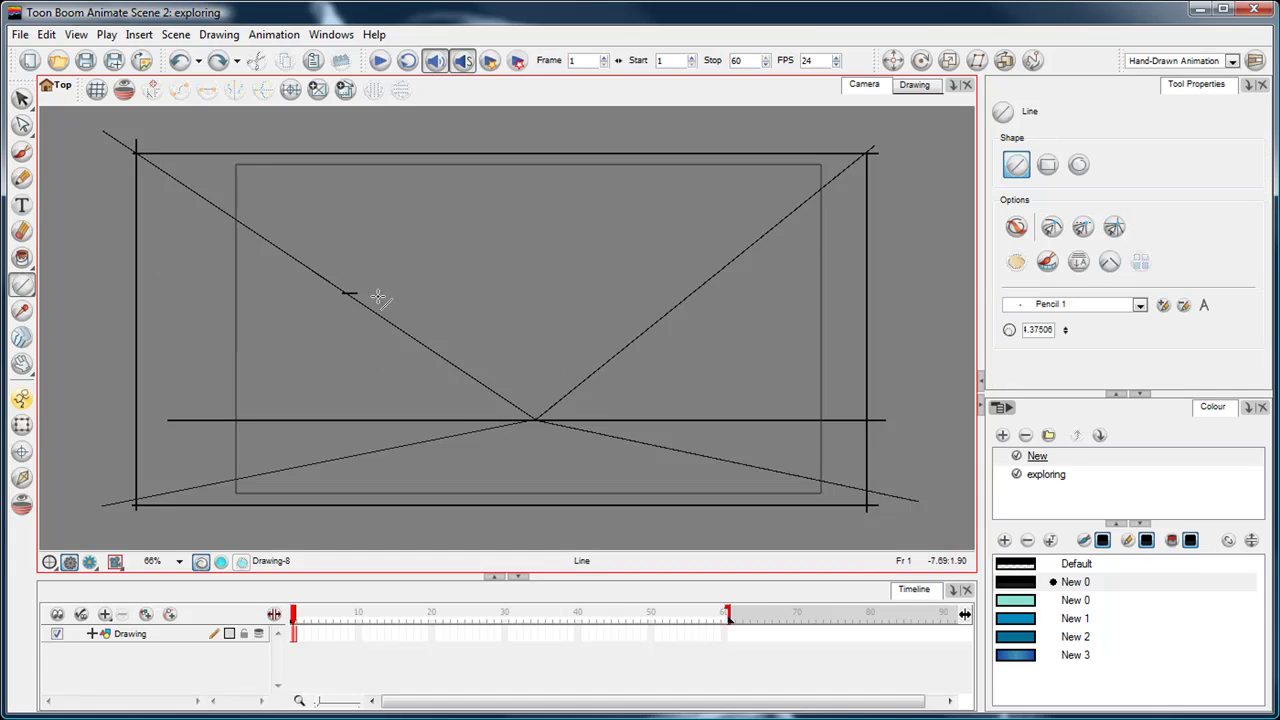
pyautogui.moveTo(377, 296)
pyautogui.mouseDown()
pyautogui.moveTo(720, 314)
pyautogui.moveTo(690, 337)
pyautogui.moveTo(697, 454)
pyautogui.mouseUp()
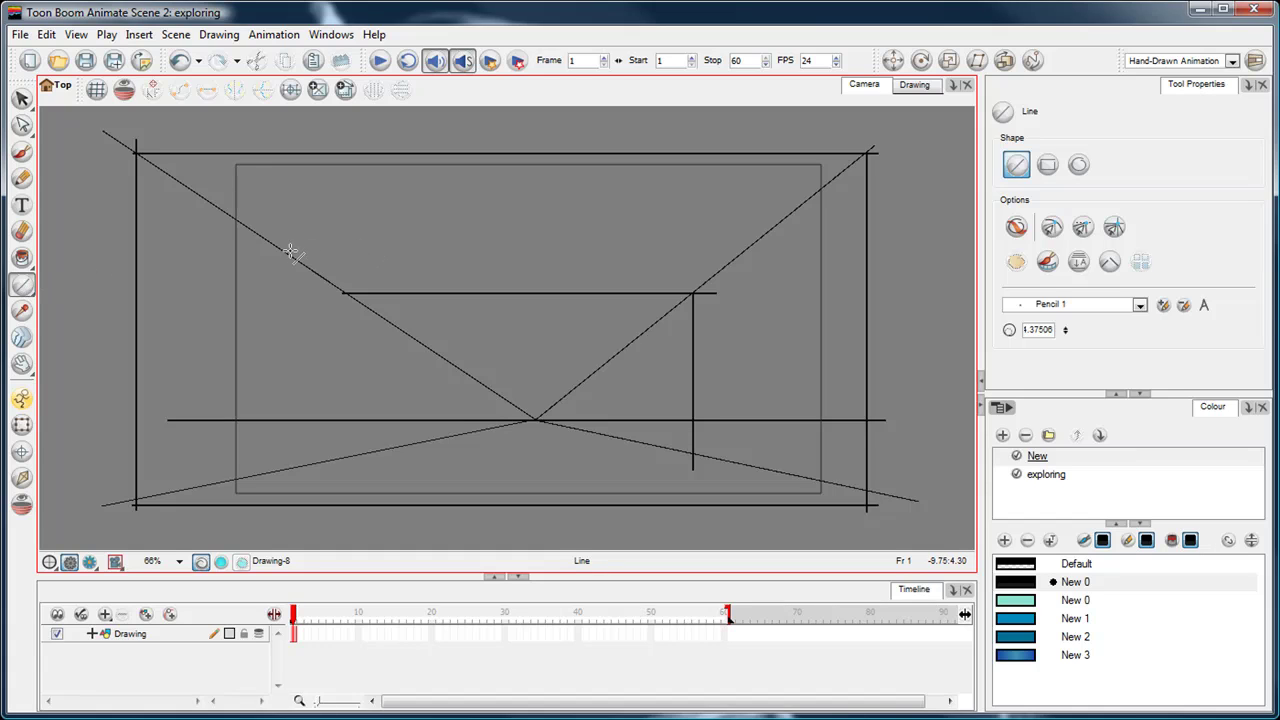
pyautogui.moveTo(290, 253); pyautogui.dragTo(776, 226)
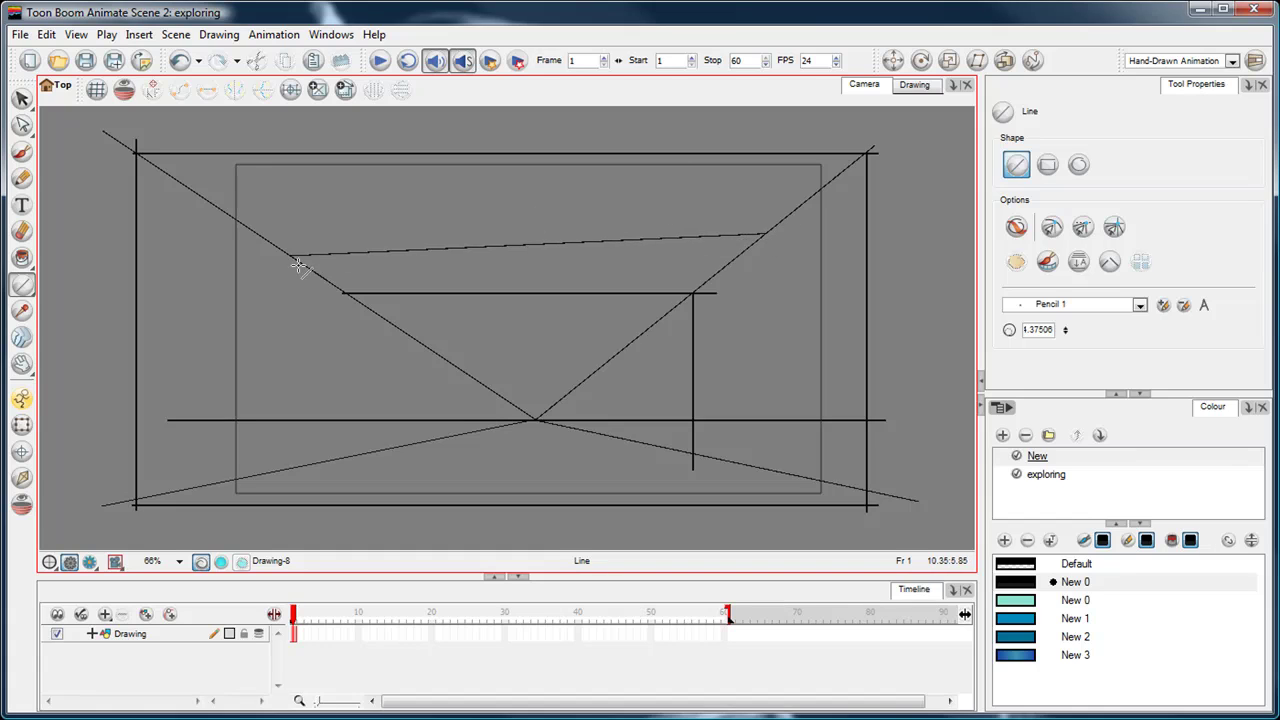
pyautogui.moveTo(293, 257)
pyautogui.mouseDown()
pyautogui.moveTo(317, 360)
pyautogui.moveTo(309, 449)
pyautogui.moveTo(360, 463)
pyautogui.moveTo(415, 452)
pyautogui.moveTo(310, 466)
pyautogui.mouseUp()
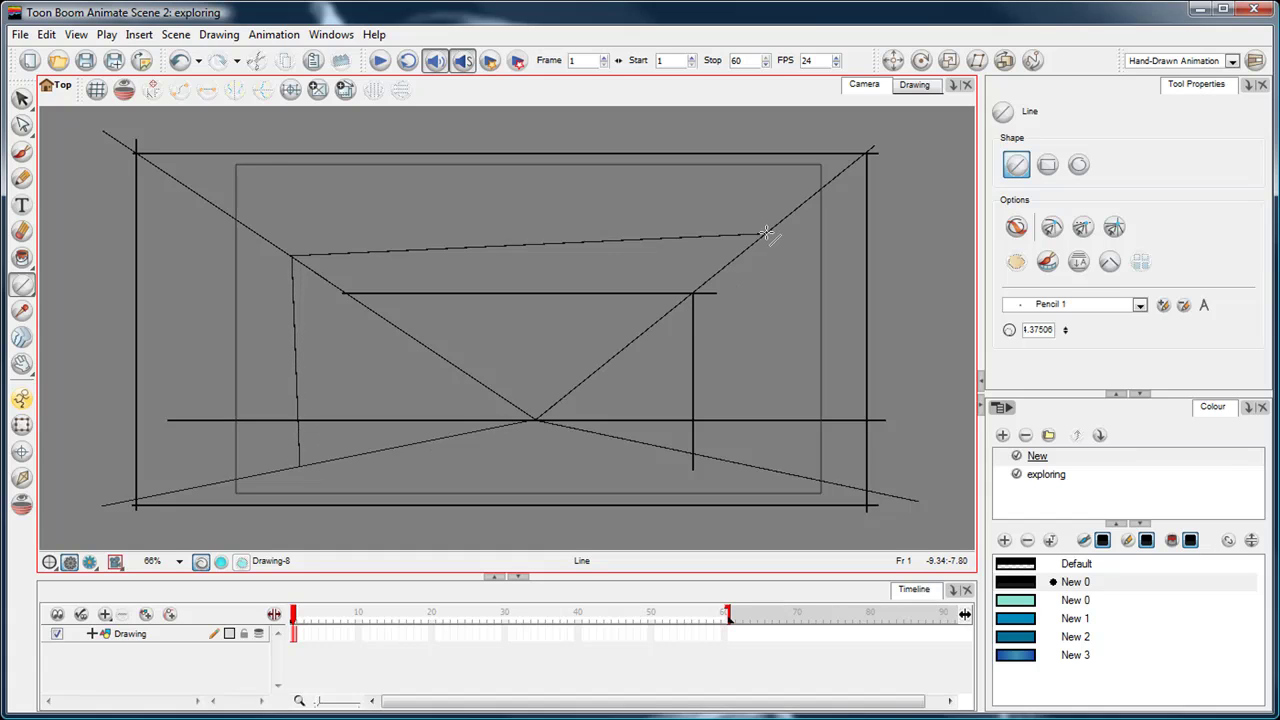
pyautogui.moveTo(767, 234); pyautogui.dragTo(763, 467)
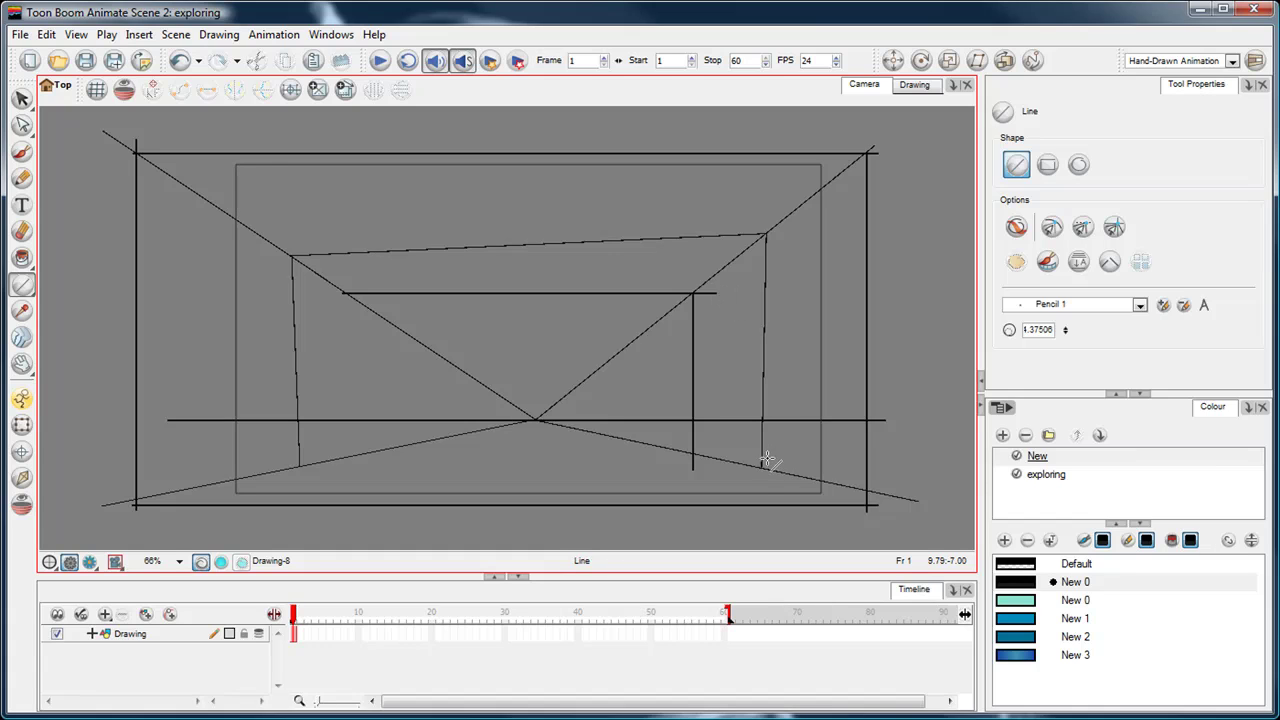
pyautogui.moveTo(762, 467); pyautogui.dragTo(300, 467)
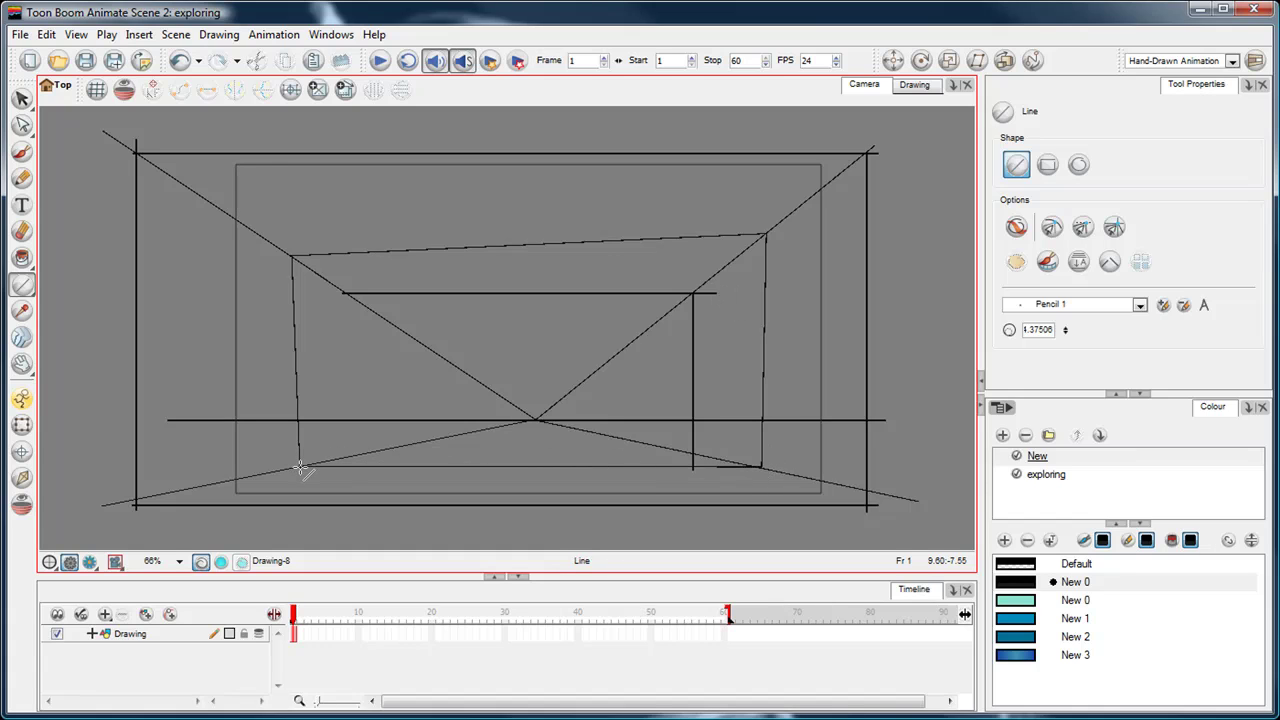
pyautogui.keyDown('ctrl'); pyautogui.click(675, 293); pyautogui.keyUp('ctrl')
# Step: Delete the stray horizontal and vertical guide lines
pyautogui.keyDown('ctrl'); pyautogui.keyDown('shift'); pyautogui.click(693, 345); pyautogui.keyUp('shift'); pyautogui.keyUp('ctrl')
pyautogui.press('Delete')
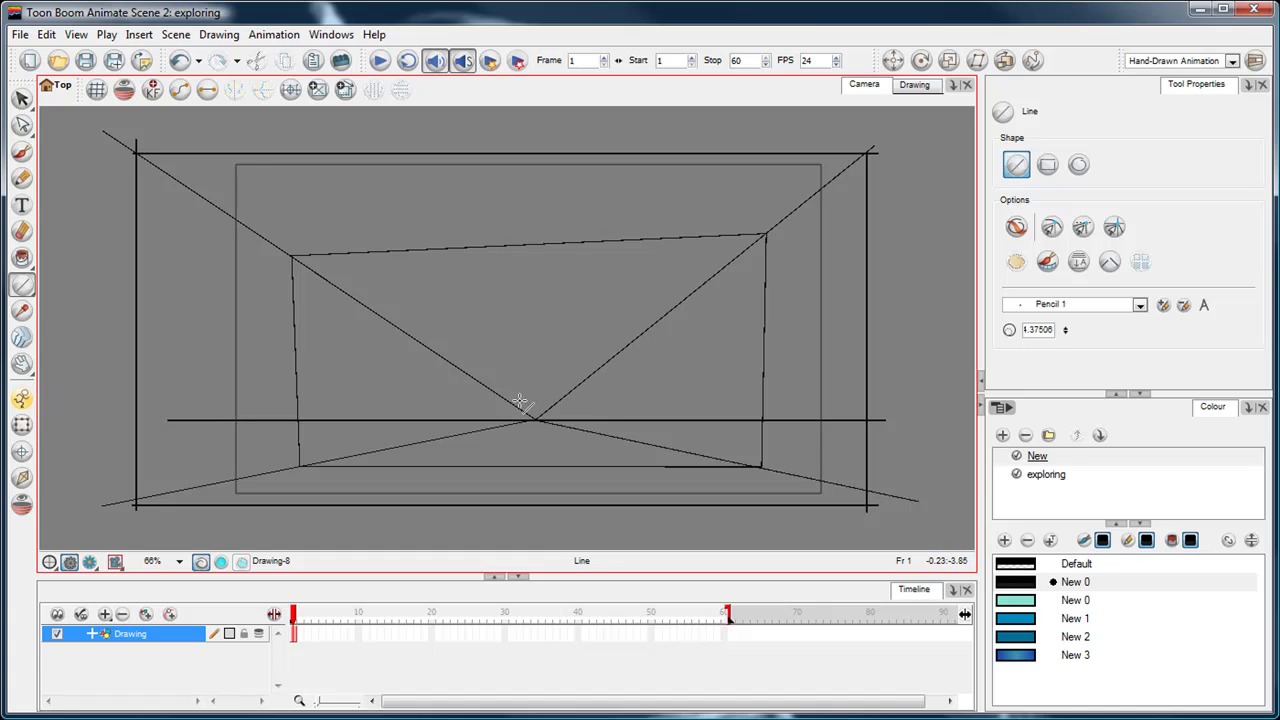
pyautogui.hotkey('alt', 'e')
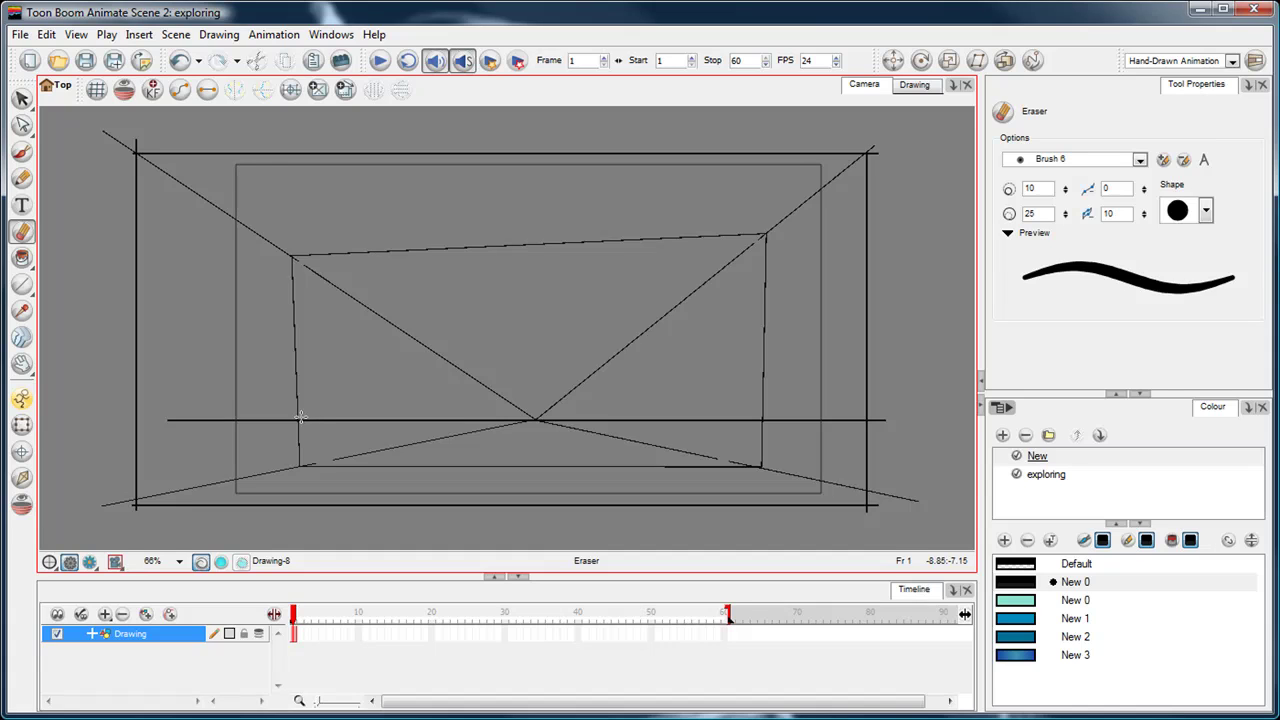
# Step: Delete the diagonals and horizon inside the back wall, then switch to the Paint tool with Alt+I
pyautogui.moveTo(526, 374); pyautogui.dragTo(463, 346)
pyautogui.press('Delete')
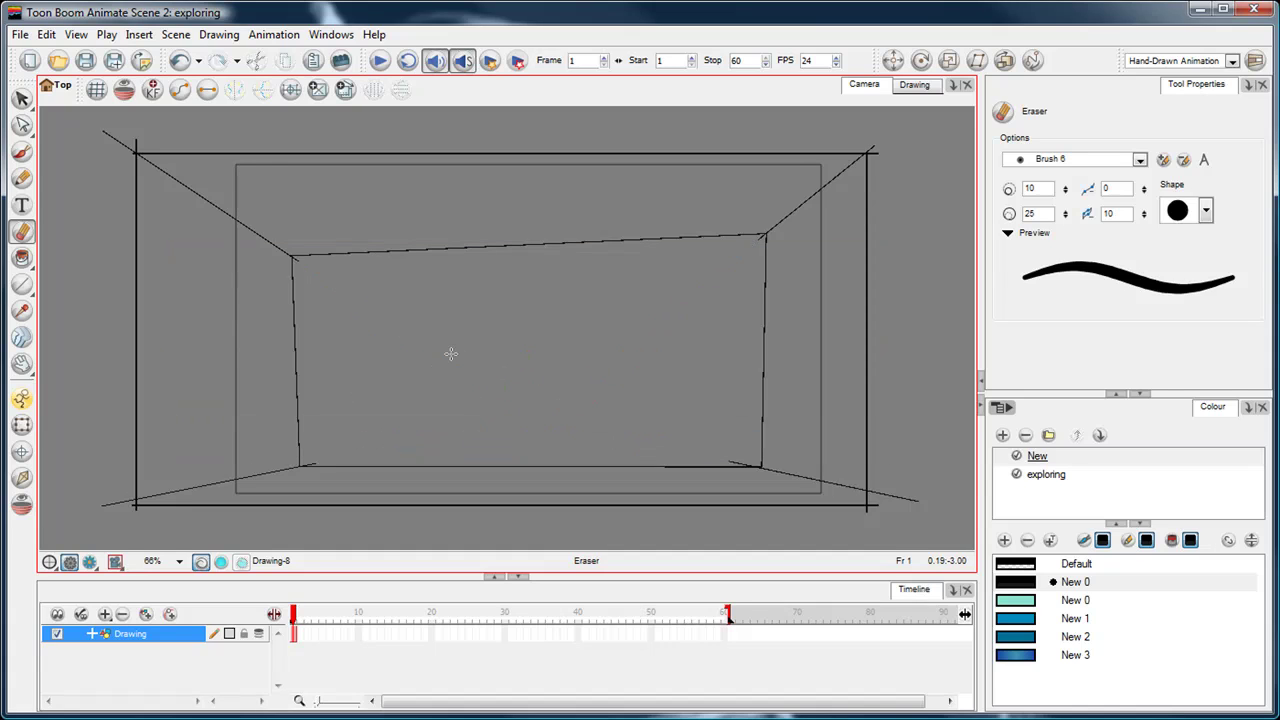
pyautogui.press('ctrl')
pyautogui.press('alt')
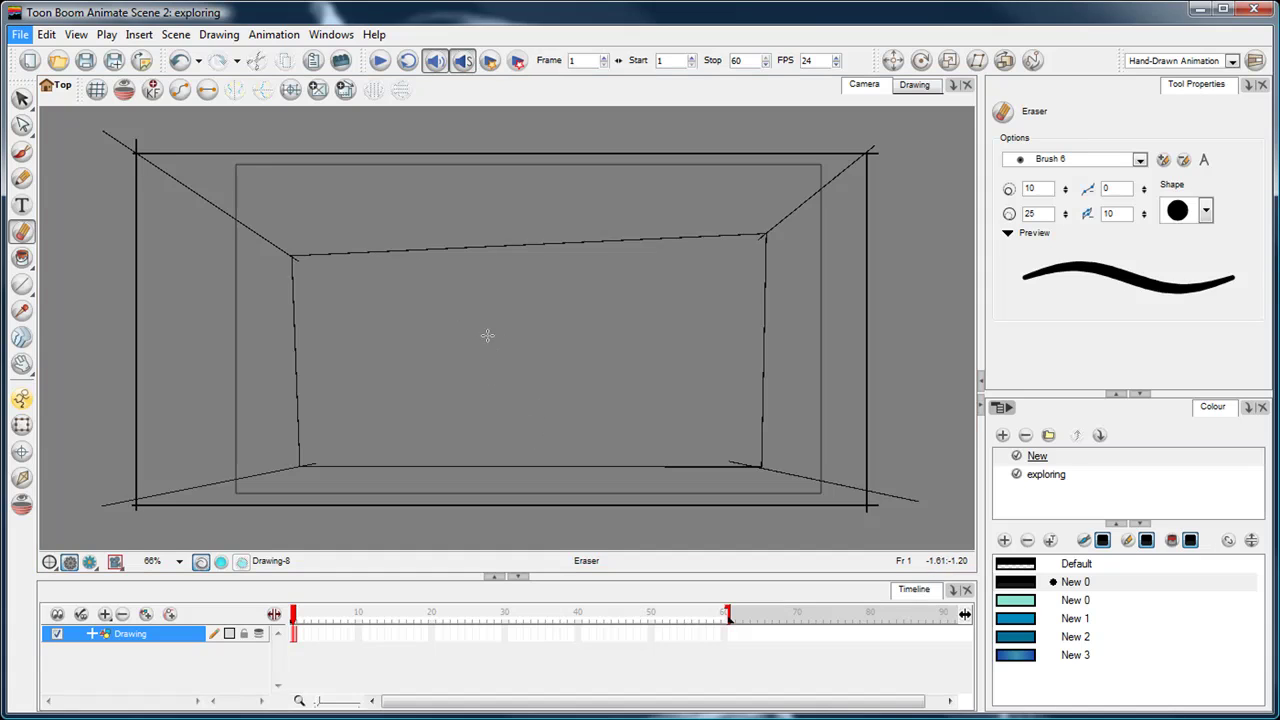
pyautogui.press('alt')
pyautogui.hotkey('alt', 'i')
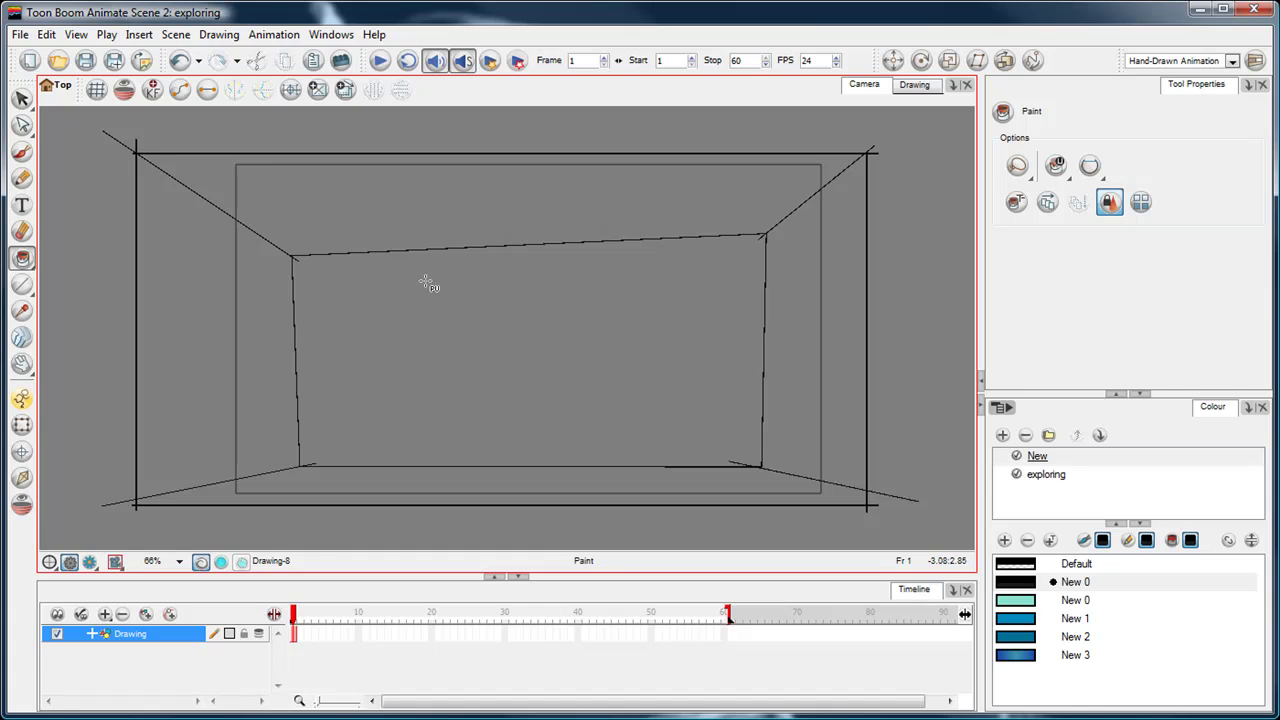
# Step: Fill the back wall cyan, both side walls blue (New 1), and floor and ceiling darker blue (New 2)
pyautogui.click(1018, 600)
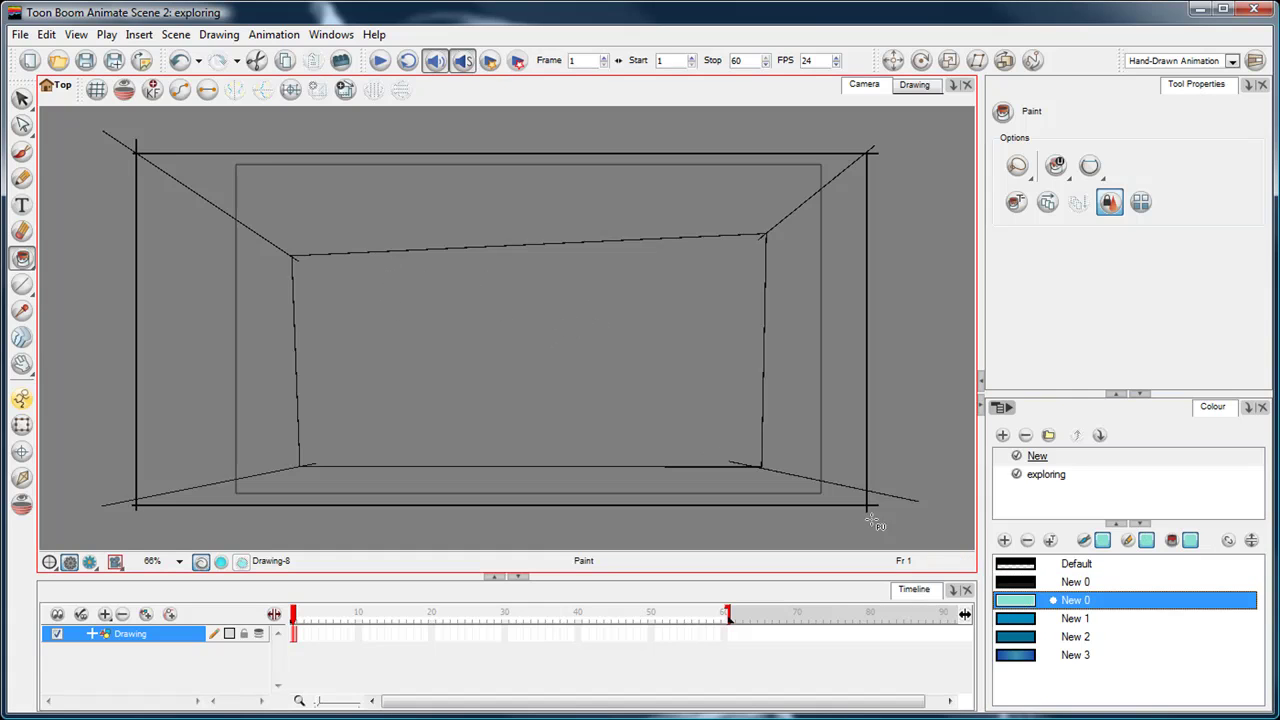
pyautogui.click(740, 445)
pyautogui.click(1018, 618)
pyautogui.click(806, 281)
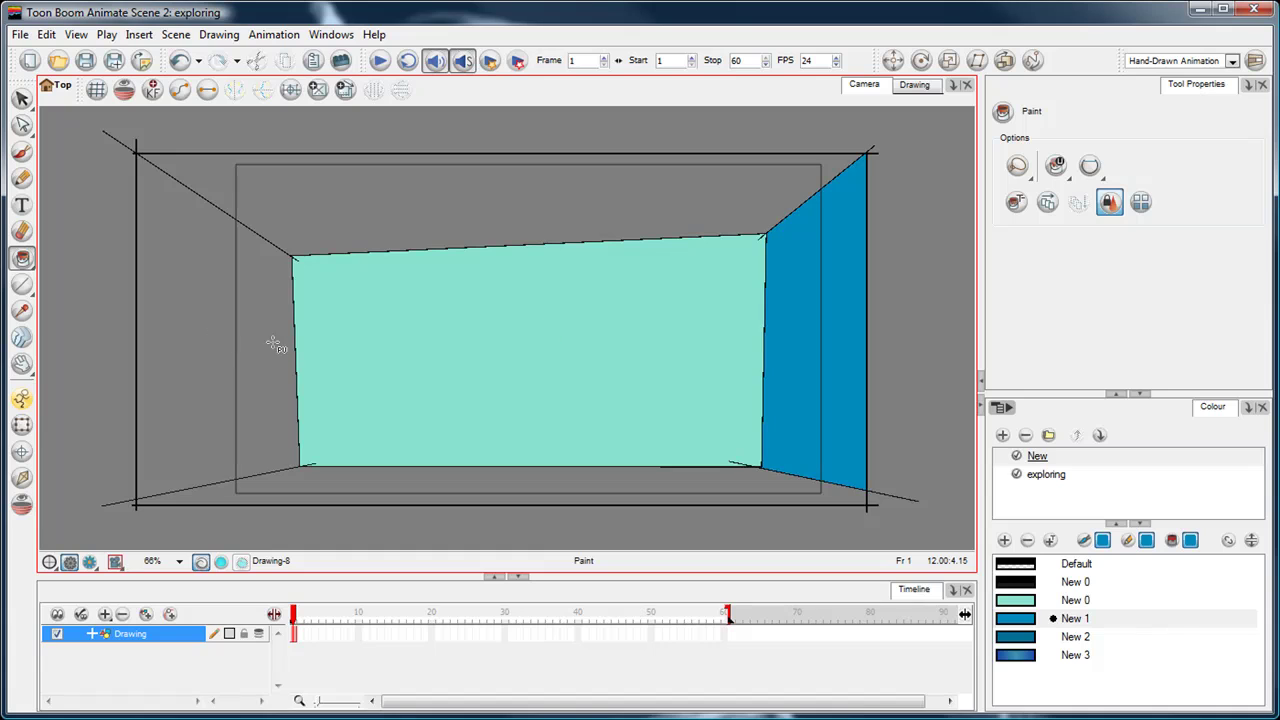
pyautogui.click(192, 355)
pyautogui.click(1018, 636)
pyautogui.click(522, 492)
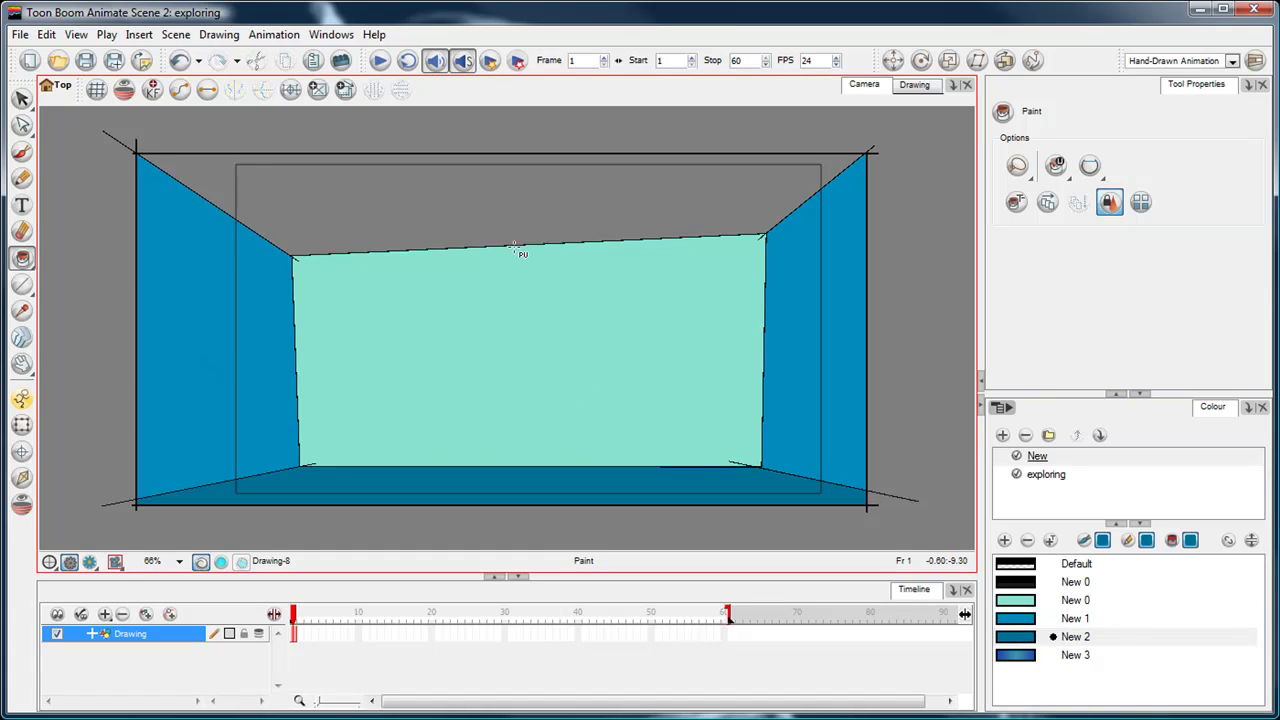
pyautogui.click(518, 205)
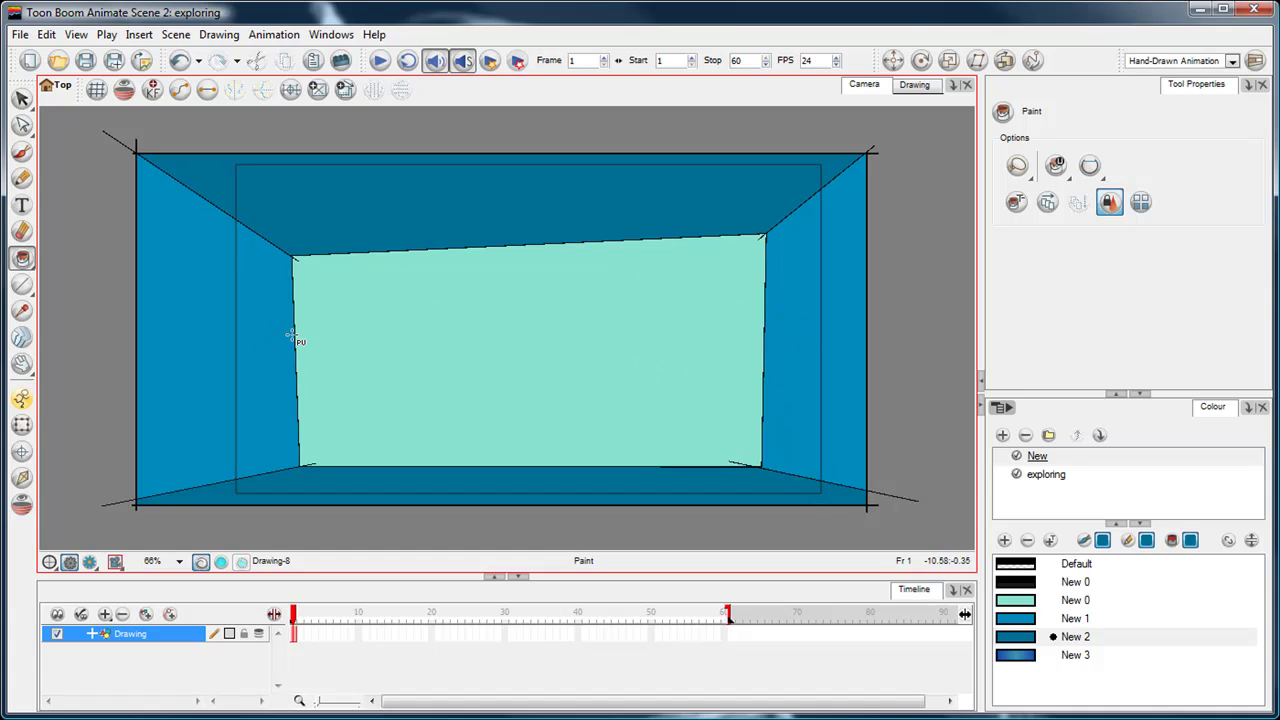
pyautogui.click(1103, 540)
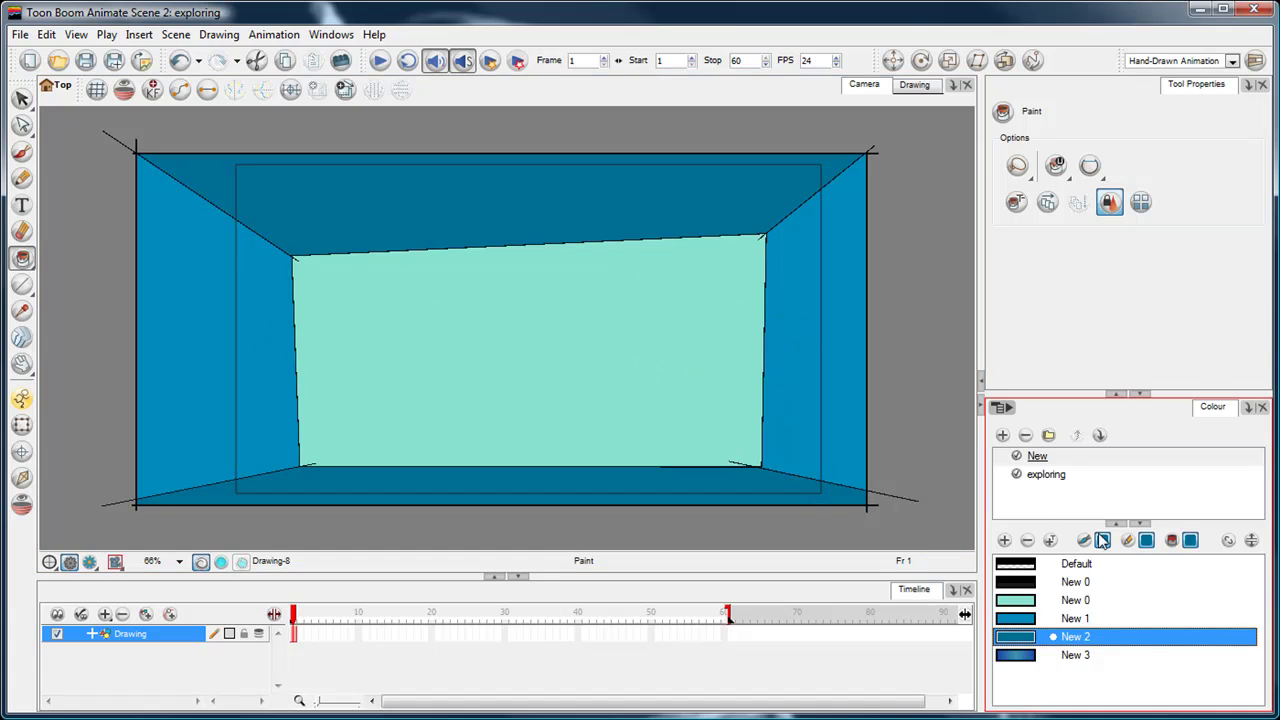
# Step: Test a lower alpha on black New 0, then restore it to full 255 opacity
pyautogui.doubleClick(1025, 583)
pyautogui.moveTo(995, 232); pyautogui.dragTo(1100, 207)
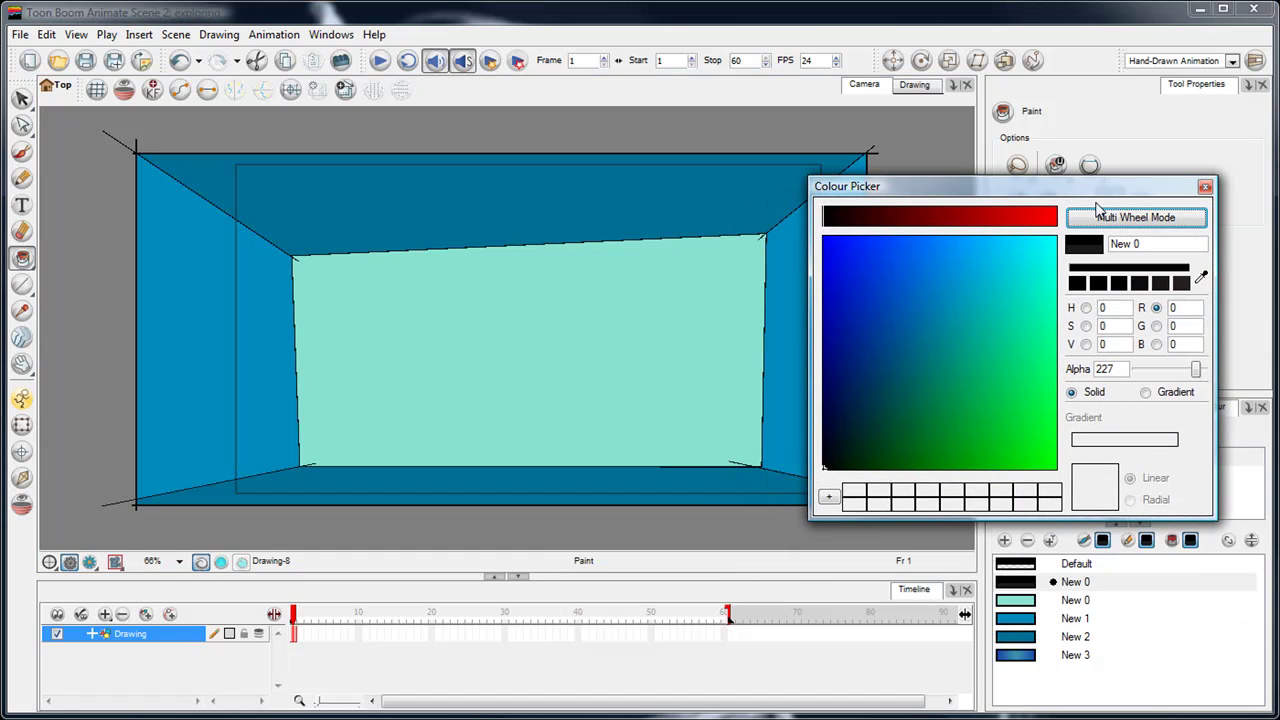
pyautogui.moveTo(1197, 372); pyautogui.dragTo(1147, 371)
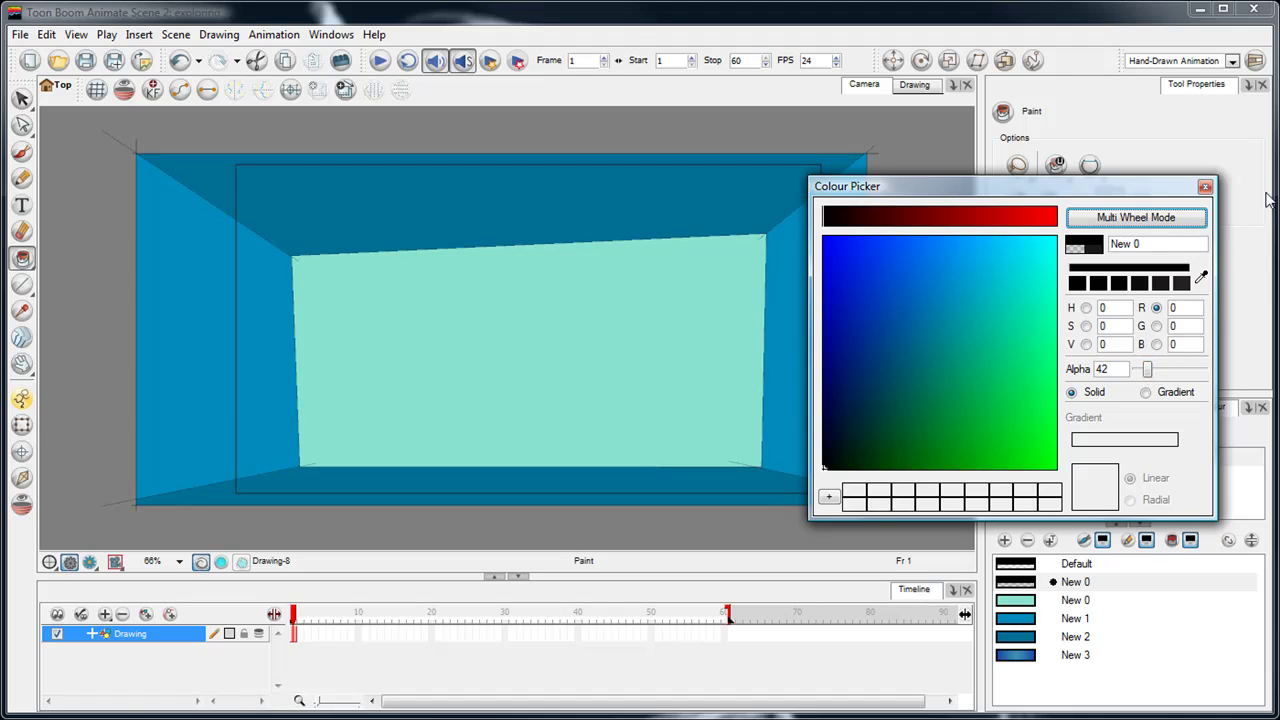
pyautogui.moveTo(1160, 195); pyautogui.dragTo(1143, 198)
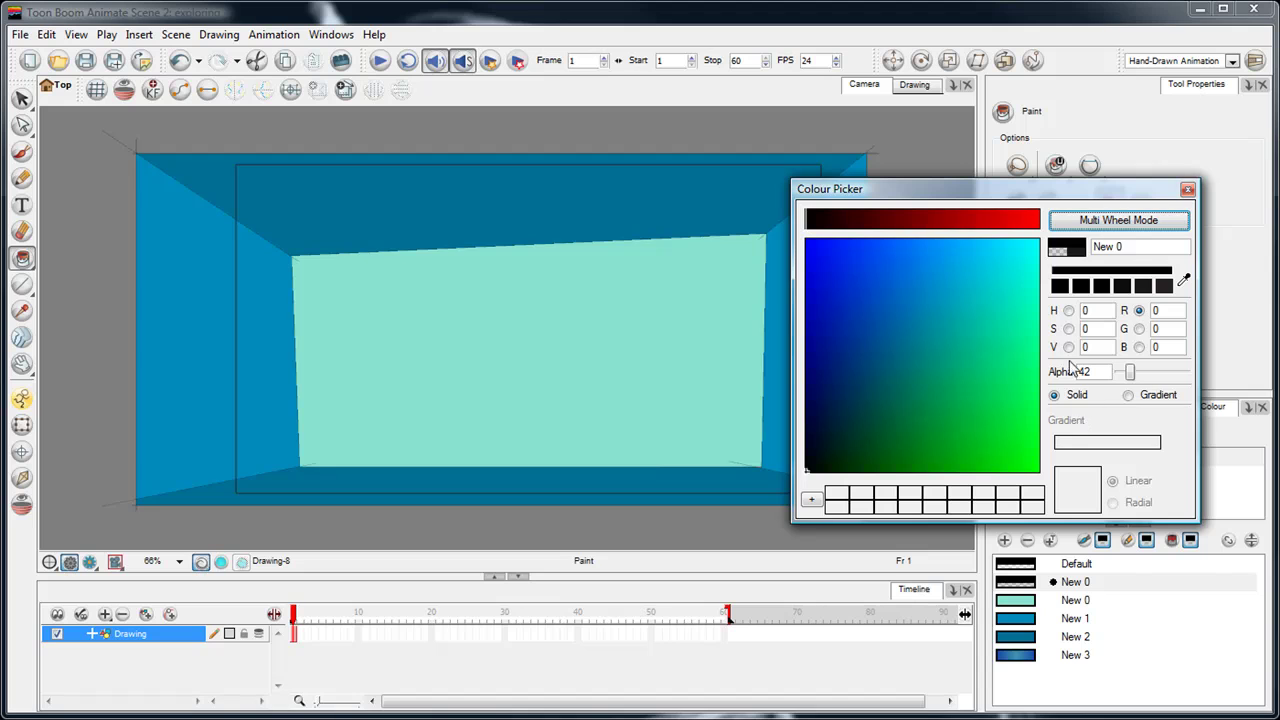
pyautogui.moveTo(1129, 373); pyautogui.dragTo(1206, 375)
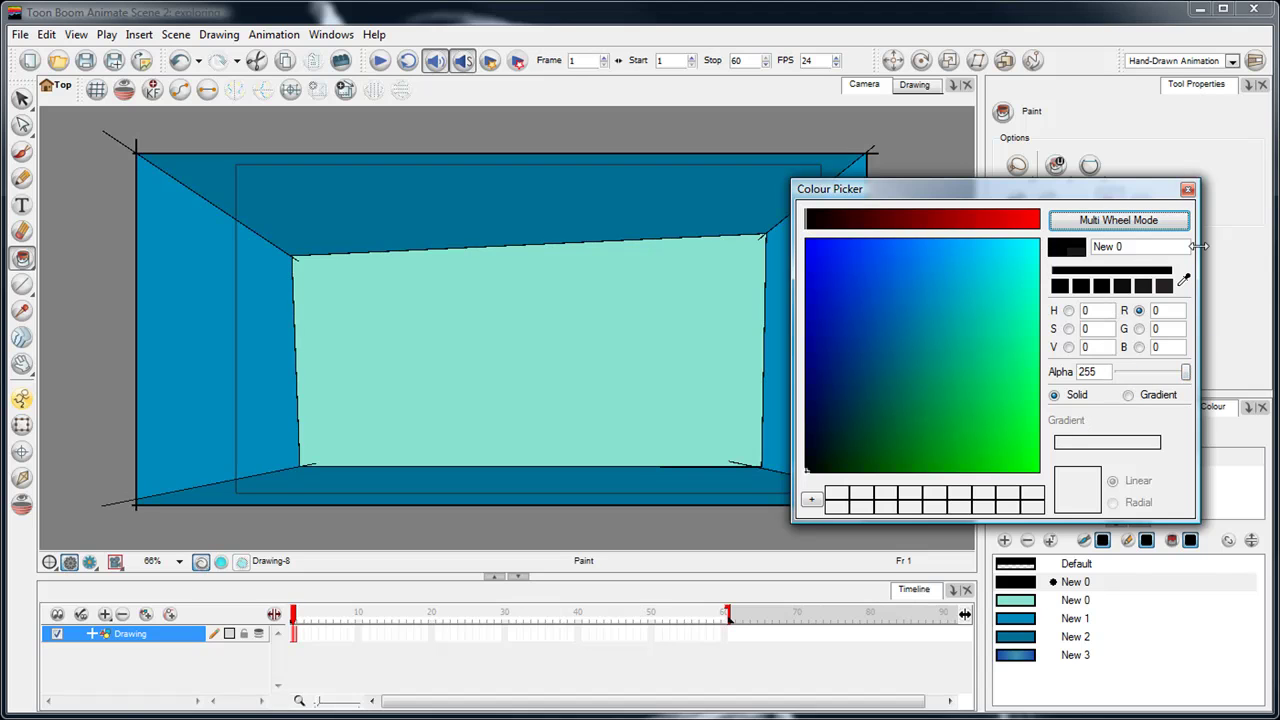
pyautogui.click(1188, 189)
# Step: Lasso-select every stroke of the room drawing and delete it
pyautogui.click(23, 99)
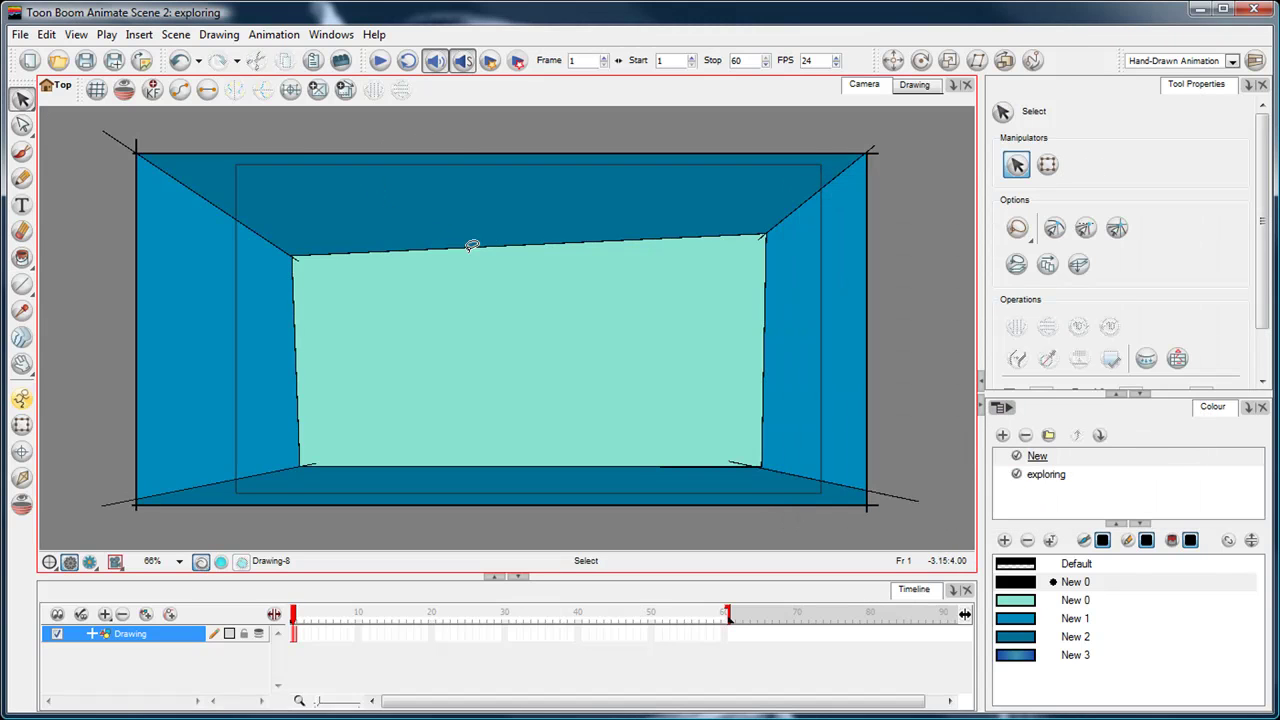
pyautogui.moveTo(280, 131)
pyautogui.mouseDown()
pyautogui.moveTo(57, 348)
pyautogui.moveTo(884, 442)
pyautogui.moveTo(370, 107)
pyautogui.moveTo(421, 131)
pyautogui.mouseUp()
pyautogui.press('Delete')
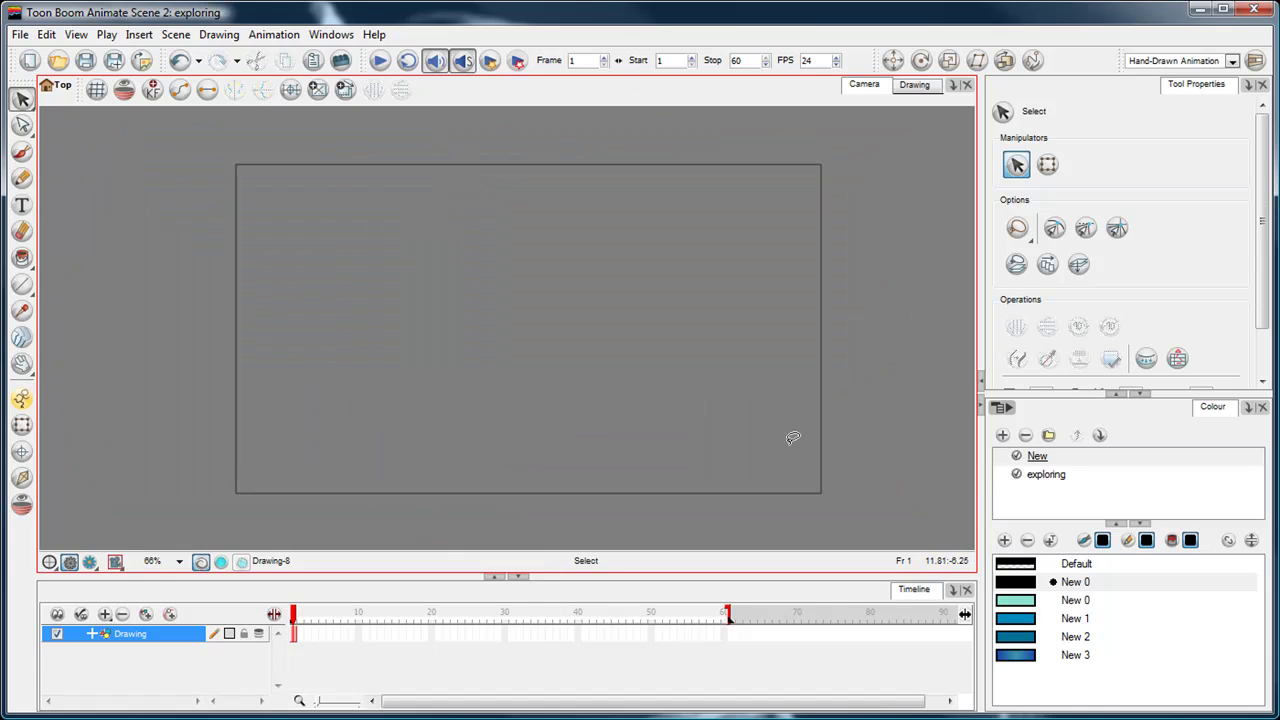
# Step: Draw a large test rectangle around the camera frame, try a black paint fill, and undo it
pyautogui.click(24, 287)
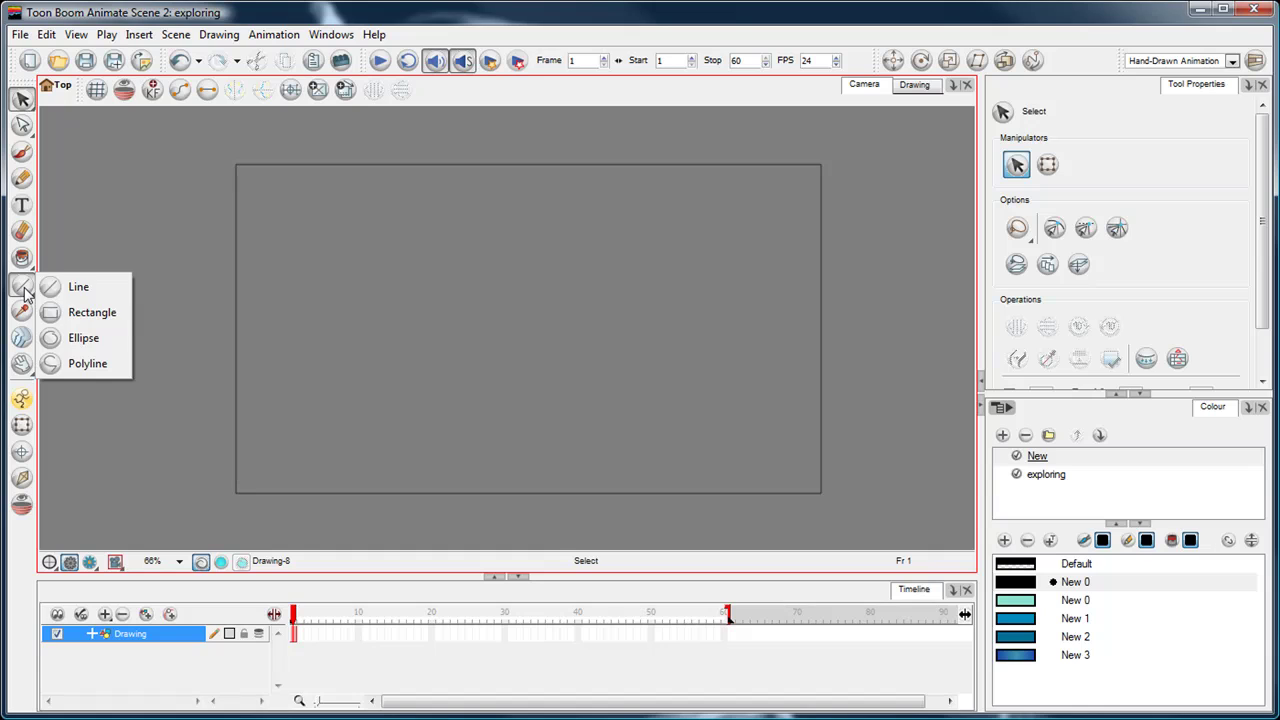
pyautogui.click(52, 313)
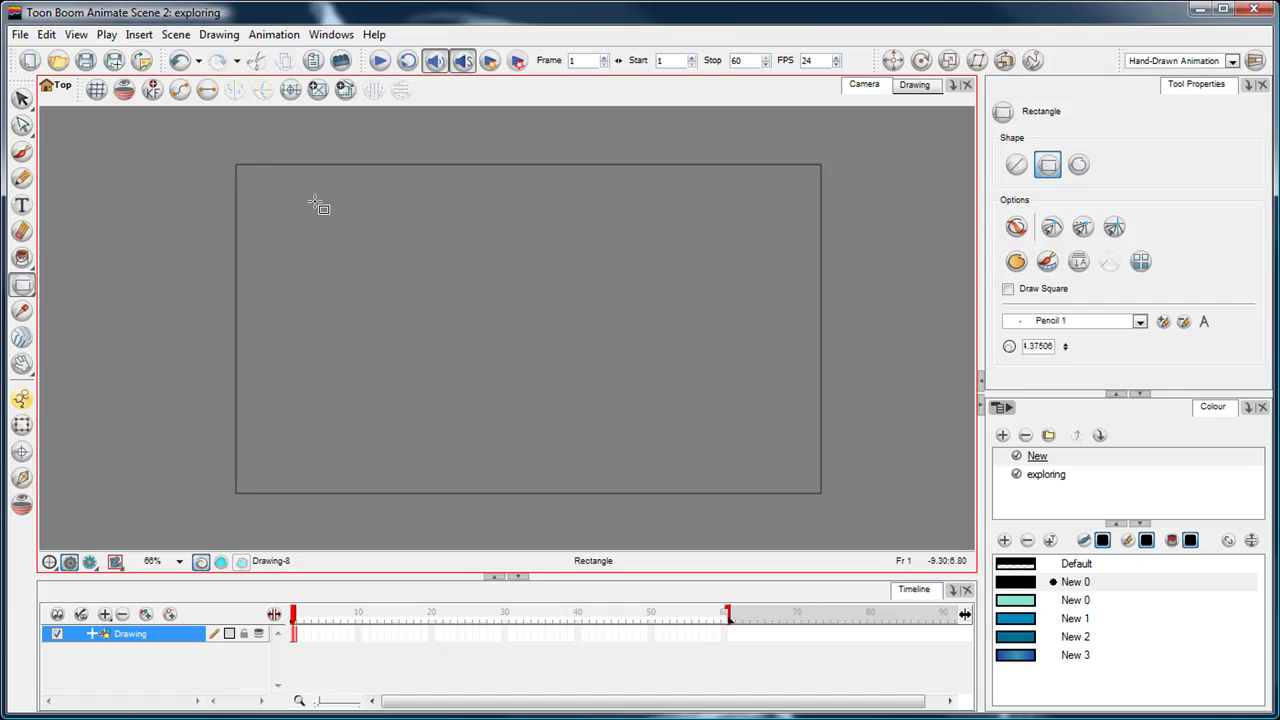
pyautogui.moveTo(181, 136); pyautogui.dragTo(880, 524)
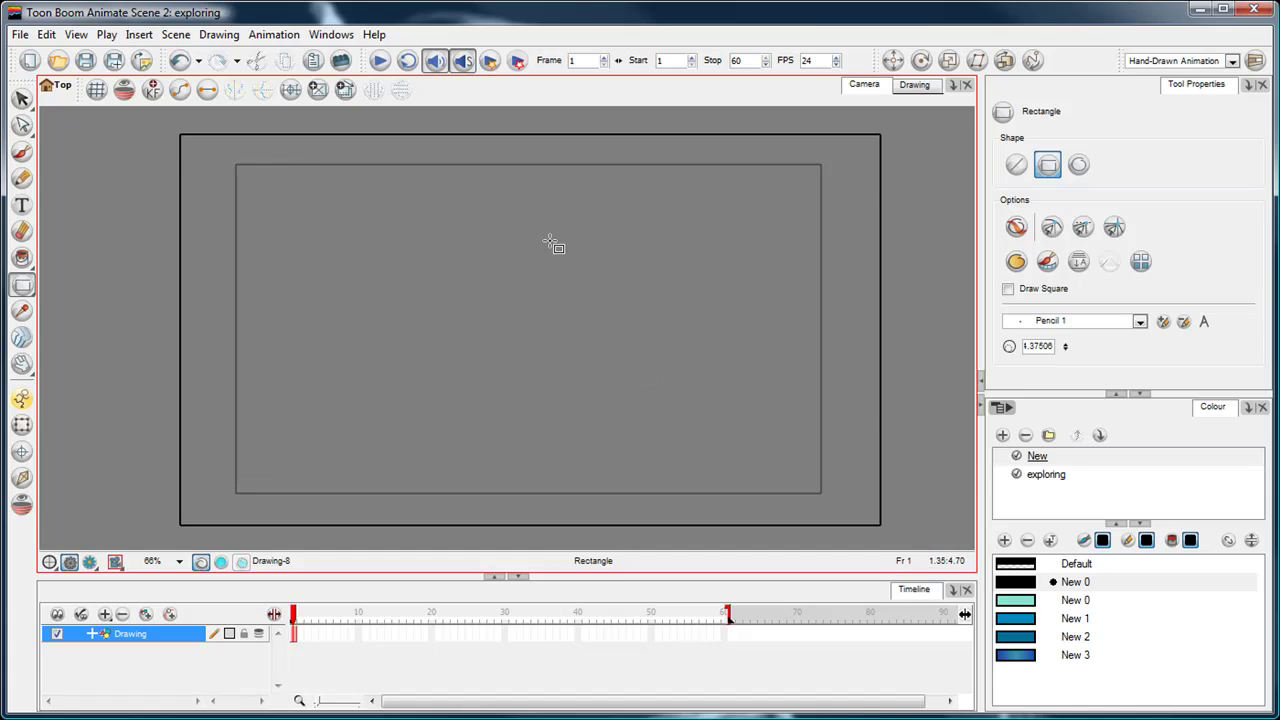
pyautogui.hotkey('alt', 'i')
pyautogui.click(529, 289)
pyautogui.click(270, 643)
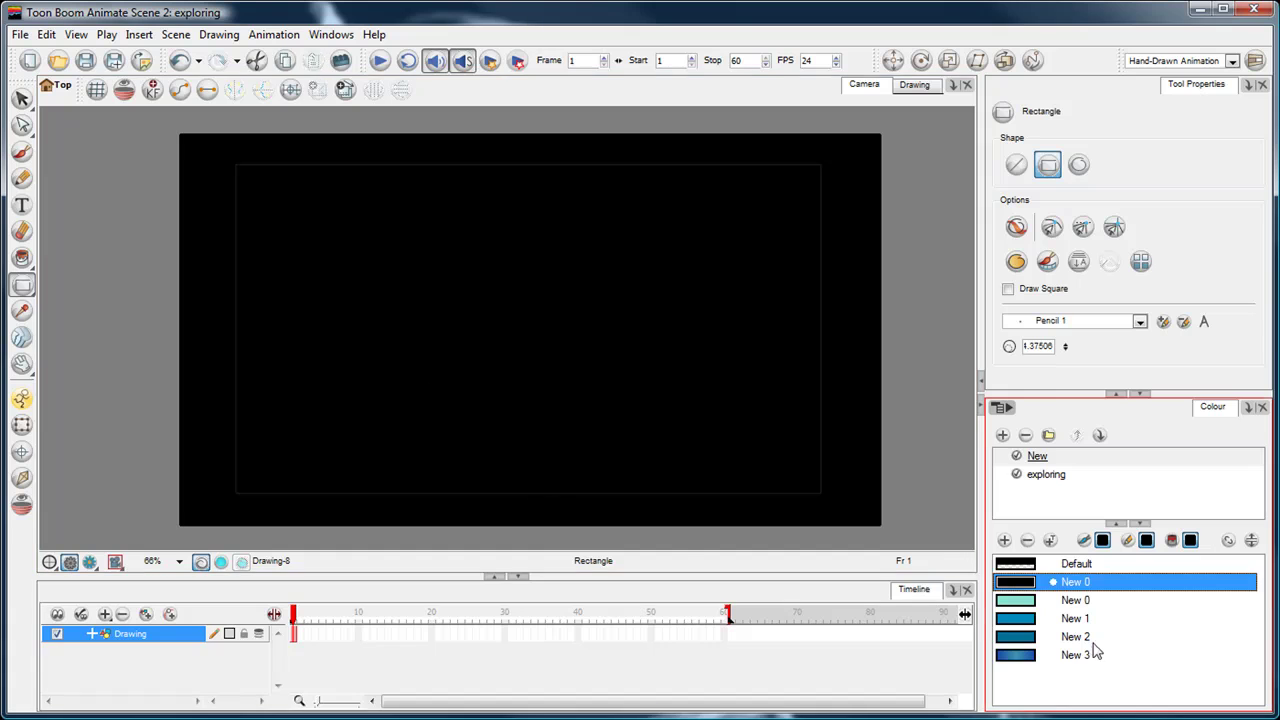
pyautogui.hotkey('ctrl', 'z')
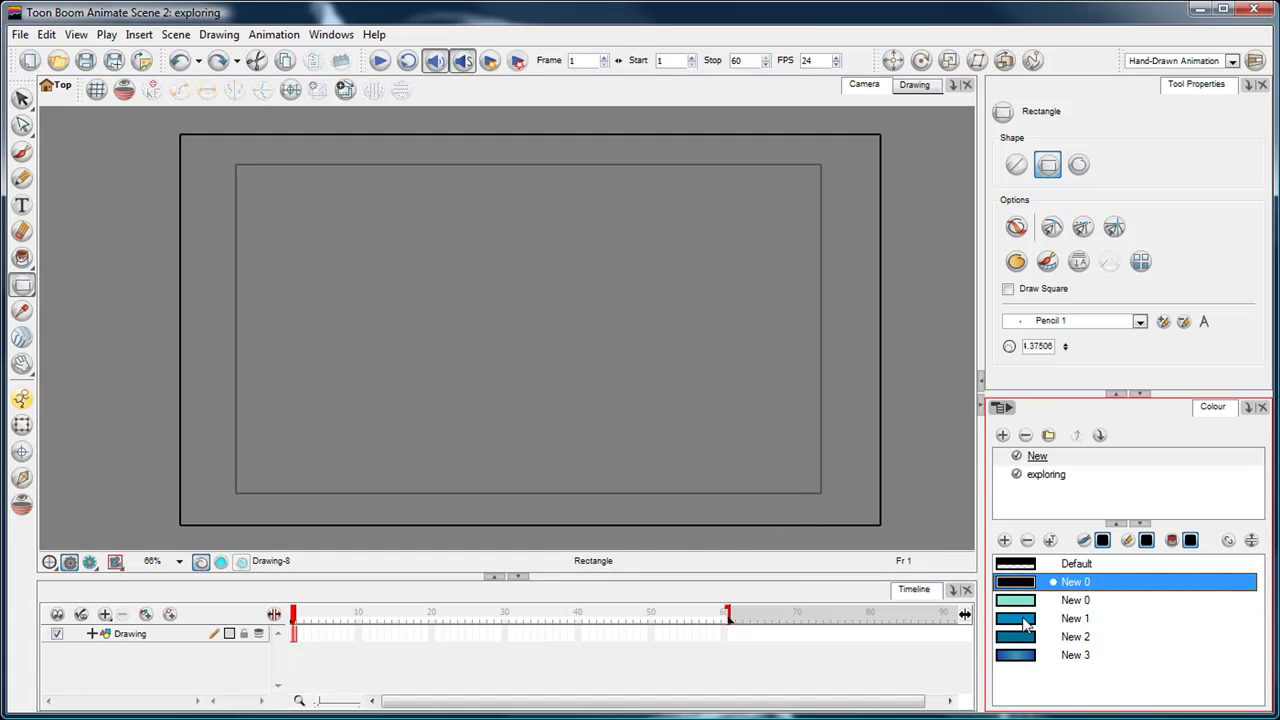
# Step: Paint the rectangle blue New 1, then undo both the fill and the rectangle
pyautogui.click(1028, 620)
pyautogui.hotkey('alt', 'i')
pyautogui.click(700, 386)
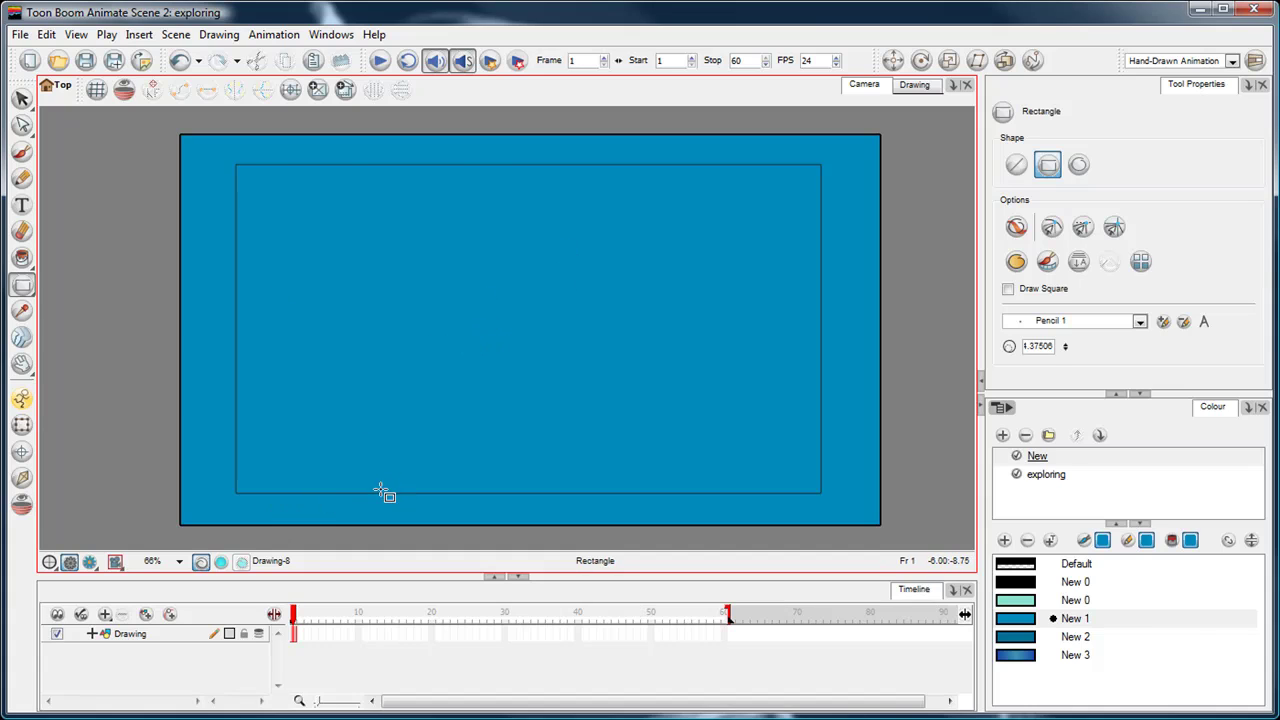
pyautogui.press('ctrl')
pyautogui.hotkey('ctrl', 'z')
pyautogui.hotkey('ctrl', 'z')
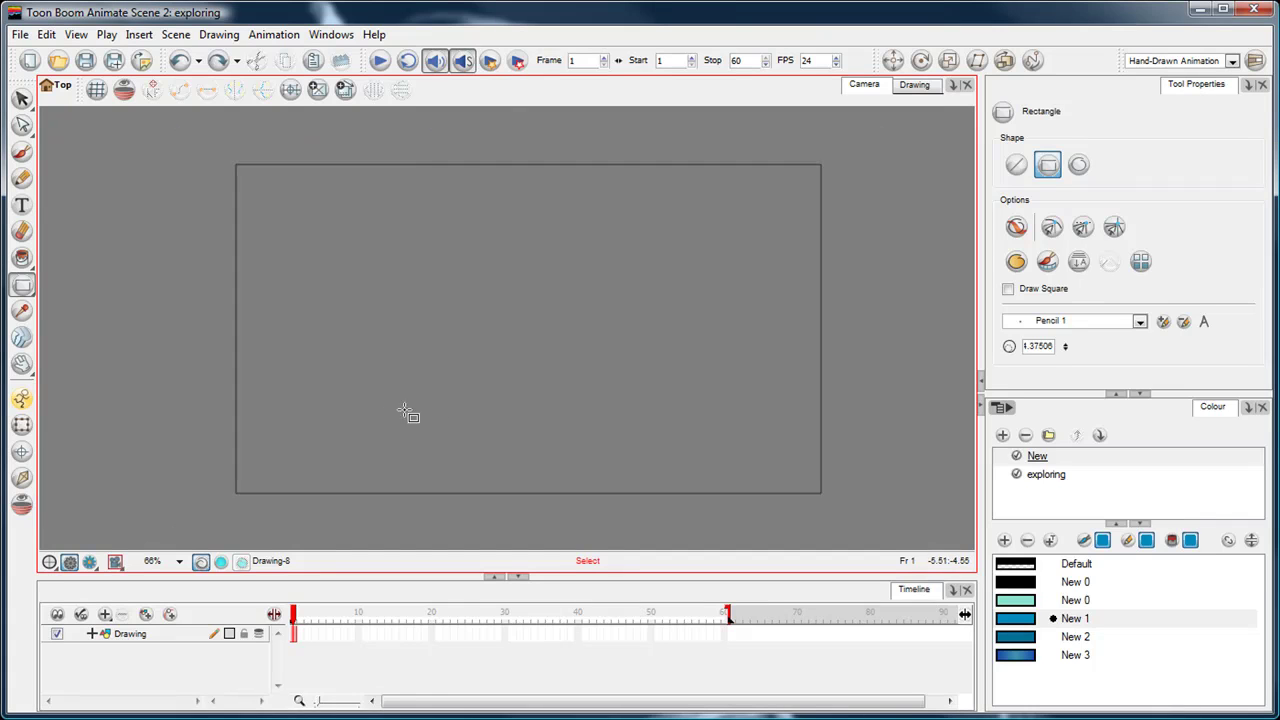
# Step: Enable Auto Fill on the Rectangle tool and draw a New 1 blue rectangle over the camera frame
pyautogui.click(491, 271)
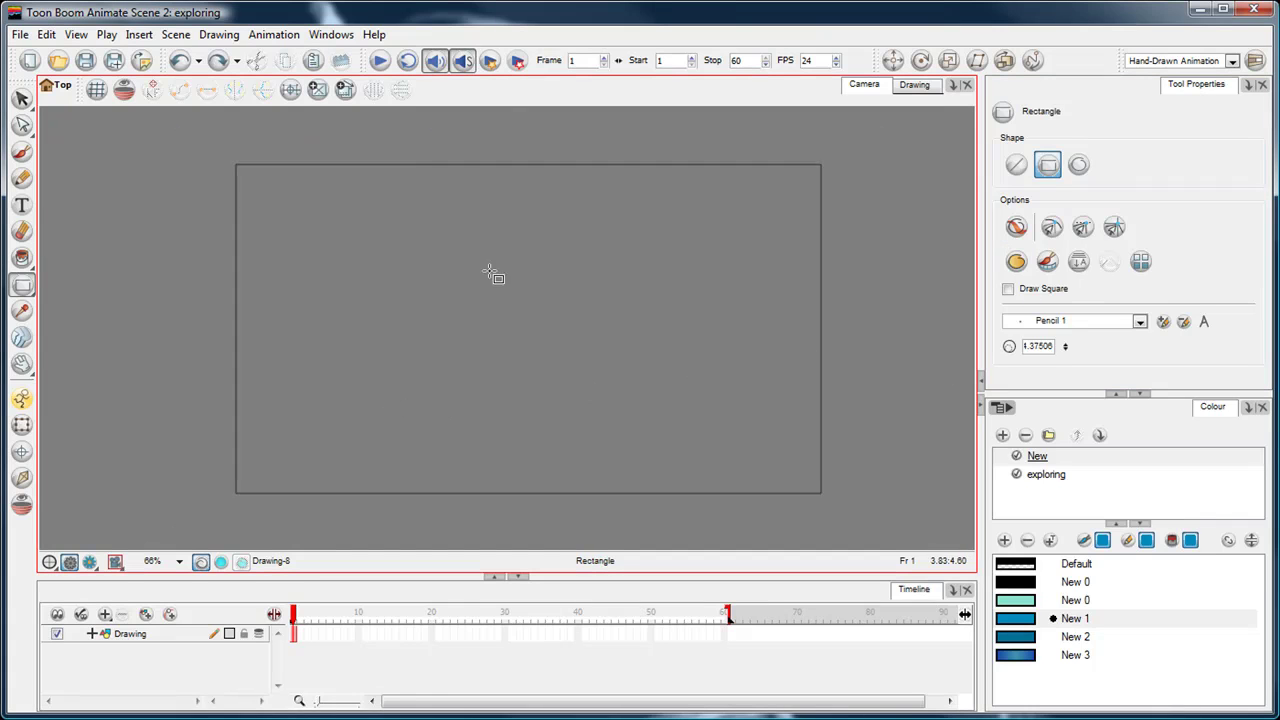
pyautogui.click(20, 284)
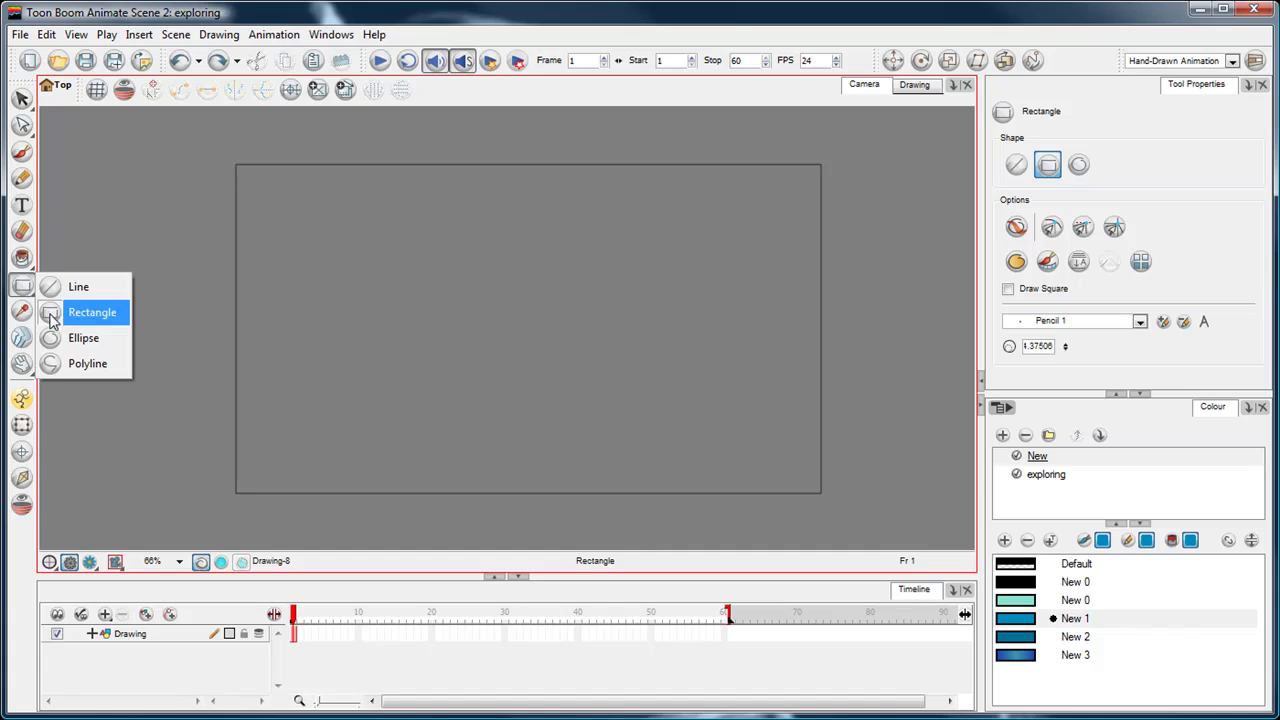
pyautogui.click(45, 312)
pyautogui.click(1045, 164)
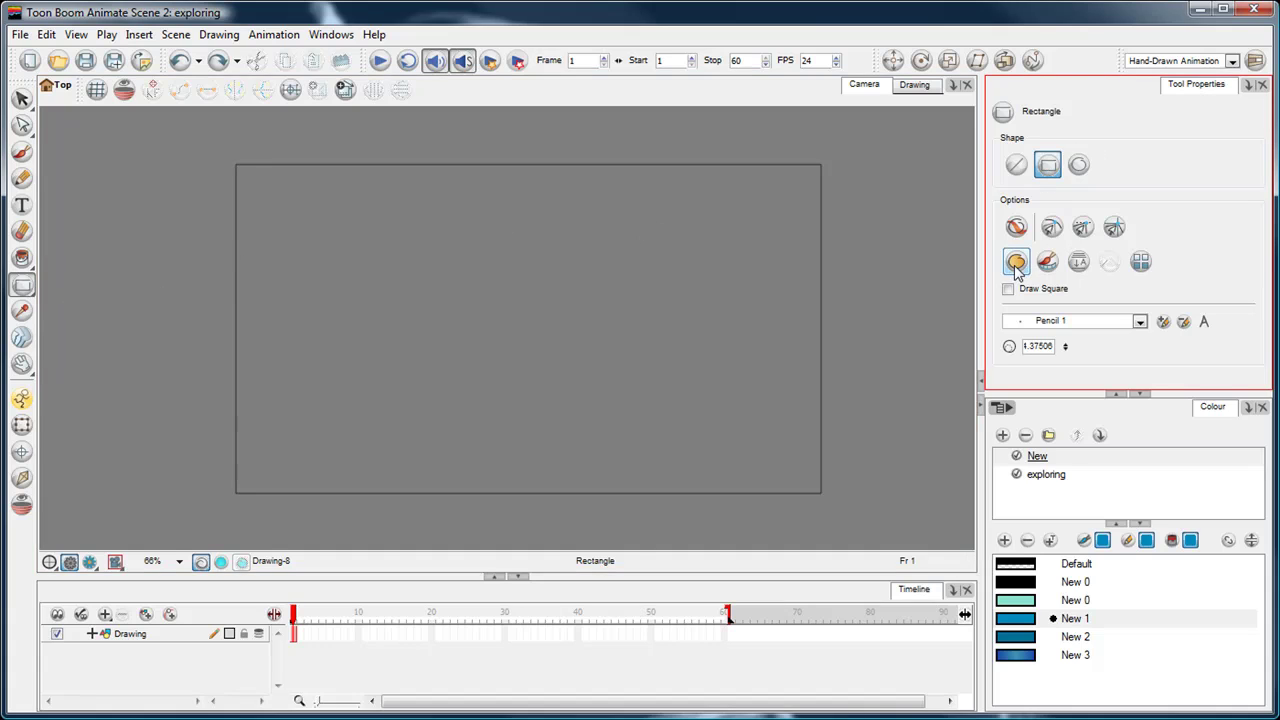
pyautogui.click(1016, 261)
pyautogui.moveTo(184, 137); pyautogui.dragTo(880, 528)
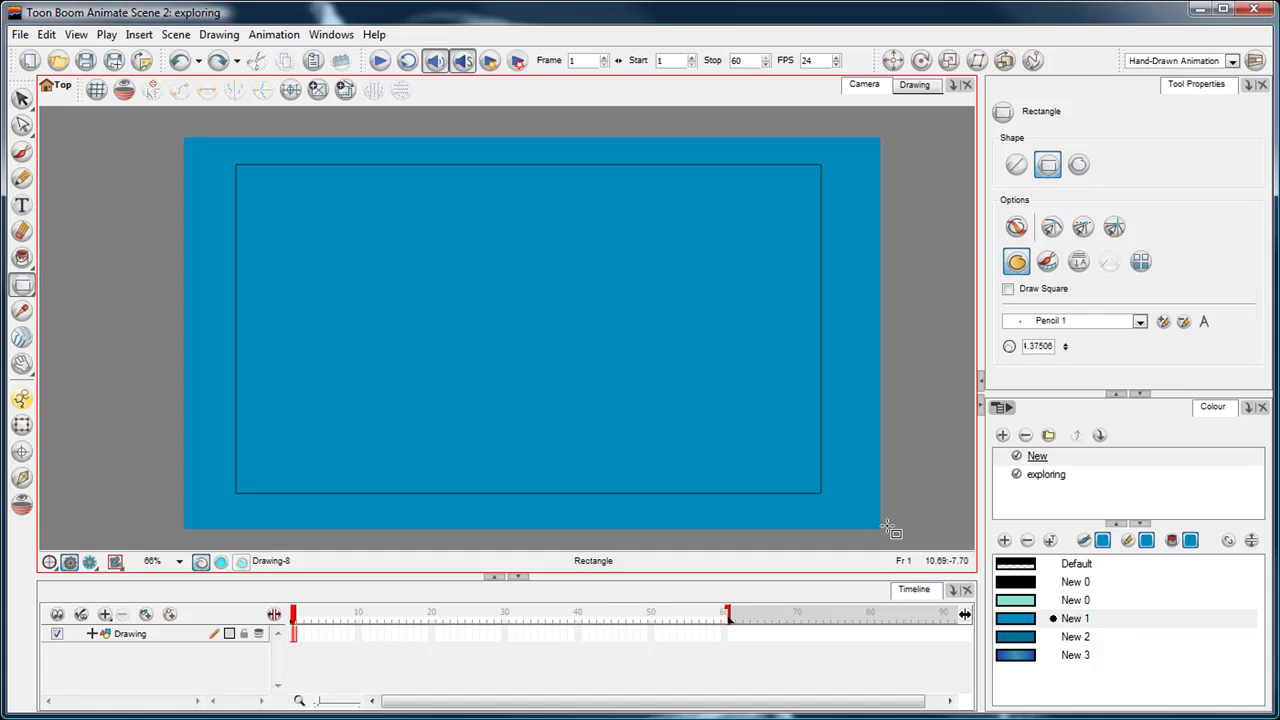
pyautogui.click(1112, 620)
pyautogui.moveTo(22, 286); pyautogui.dragTo(53, 367)
# Step: Delete the blue rectangle and draw a closed, curved polyline shape near the frame centre
pyautogui.hotkey('ctrl', 'a')
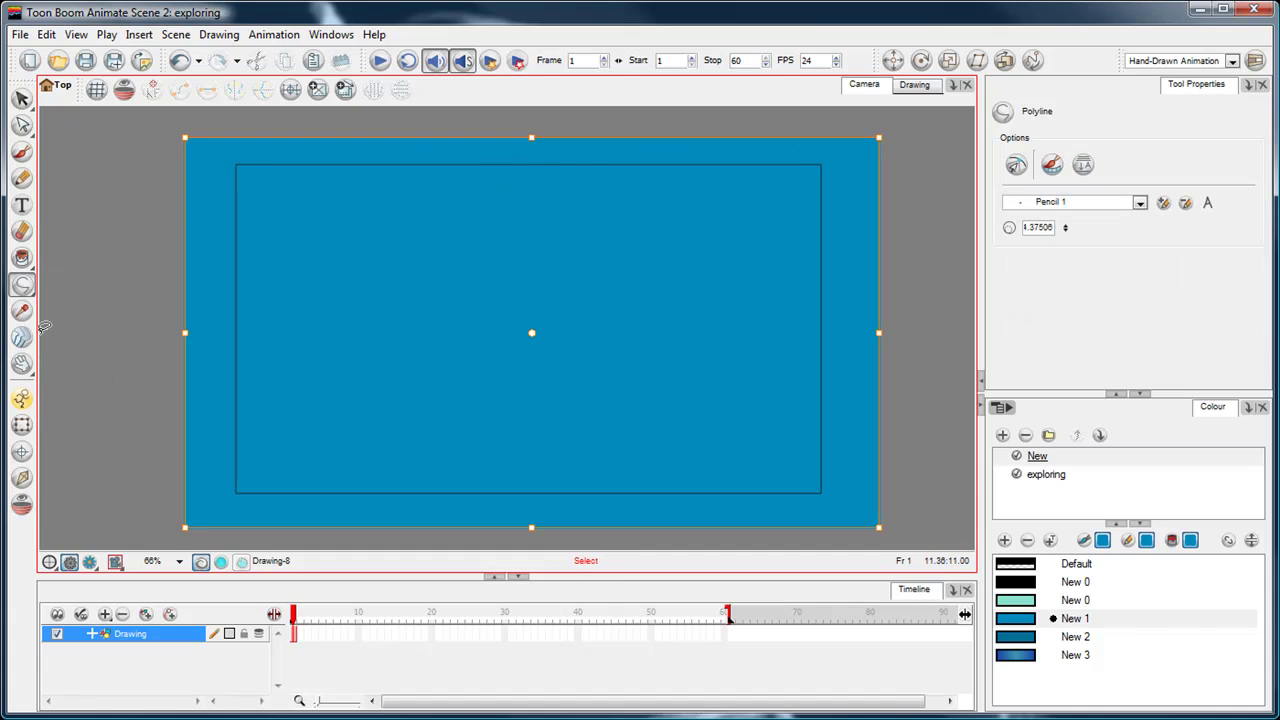
pyautogui.press('Delete')
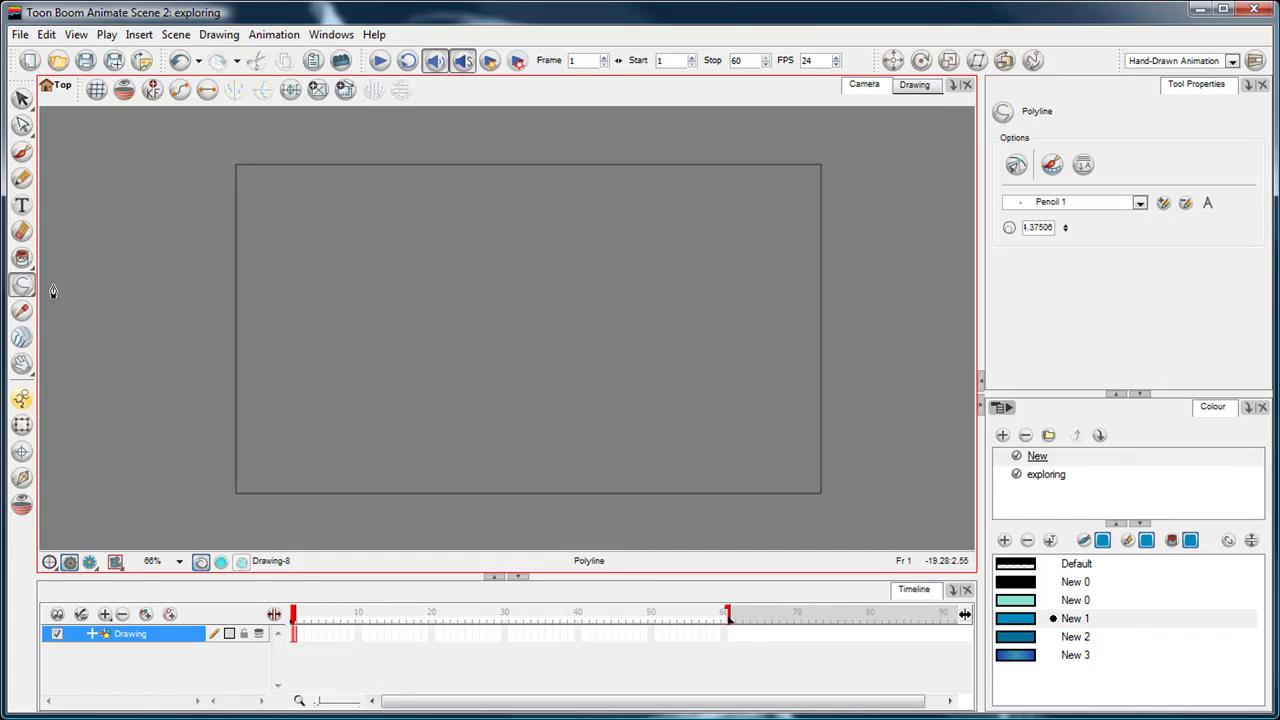
pyautogui.moveTo(22, 288); pyautogui.dragTo(66, 368)
pyautogui.click(495, 257)
pyautogui.click(449, 386)
pyautogui.click(494, 260)
# Step: Inspect the polyline's contour, segments and start point with the Contour Editor
pyautogui.click(22, 125)
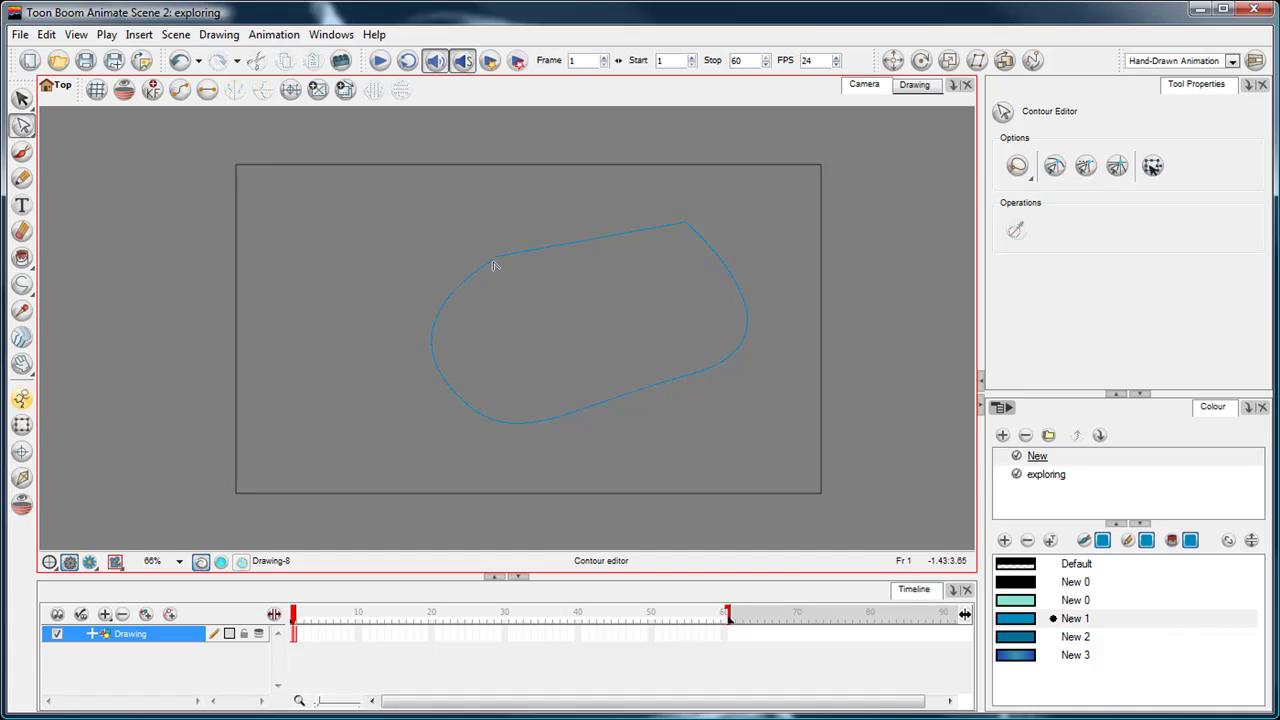
pyautogui.click(495, 262)
pyautogui.click(500, 270)
pyautogui.click(496, 264)
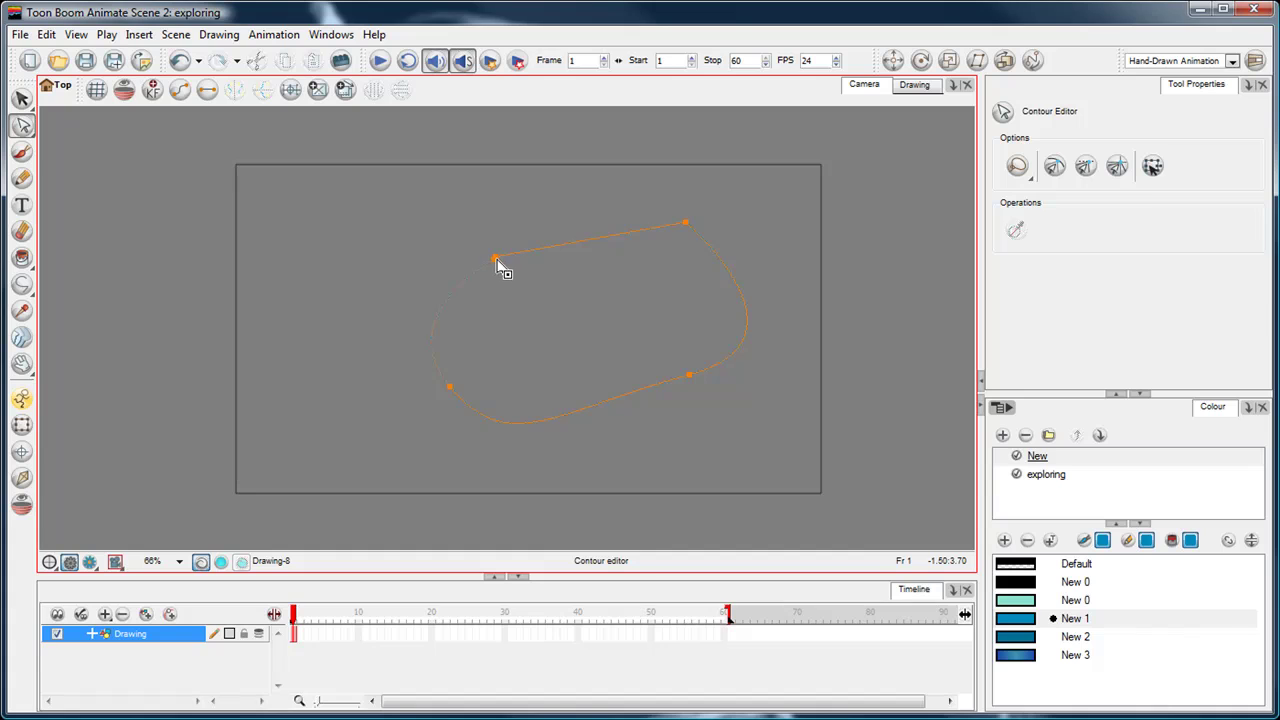
pyautogui.click(503, 254)
pyautogui.click(496, 260)
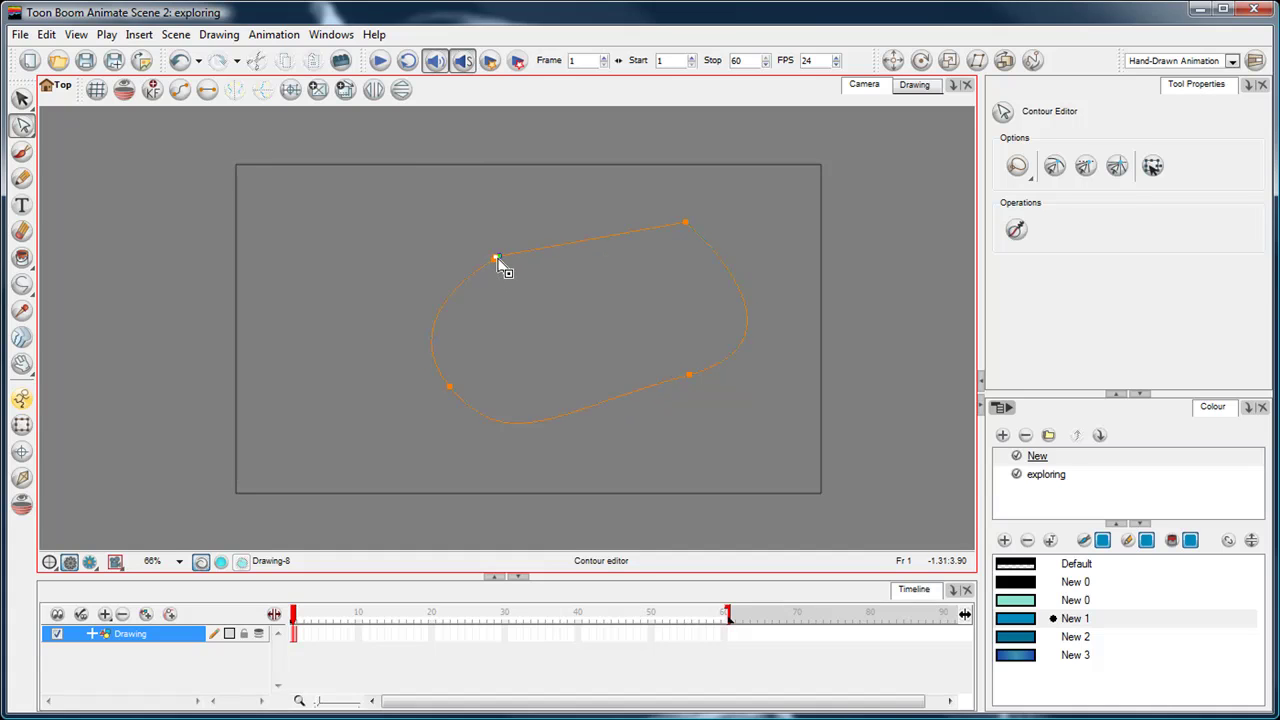
pyautogui.click(494, 259)
pyautogui.click(492, 260)
# Step: Fill the closed polyline shape with New 1 blue
pyautogui.click(572, 291)
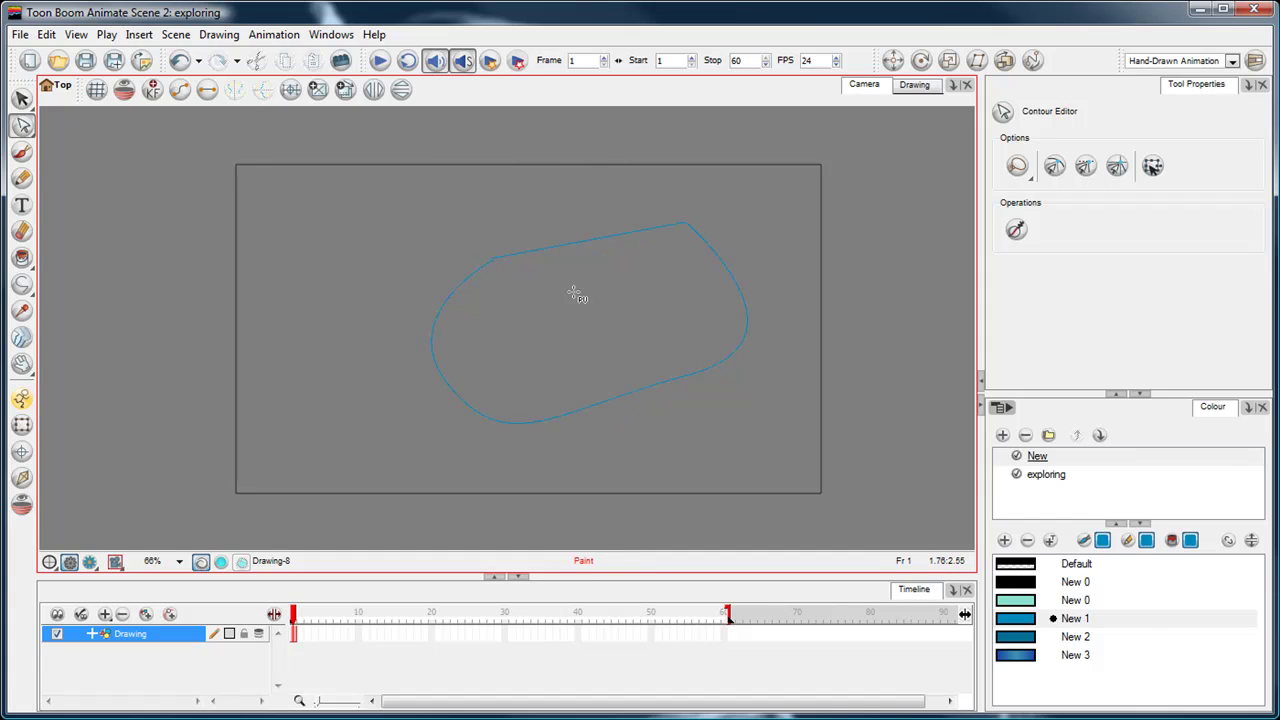
pyautogui.click(618, 307)
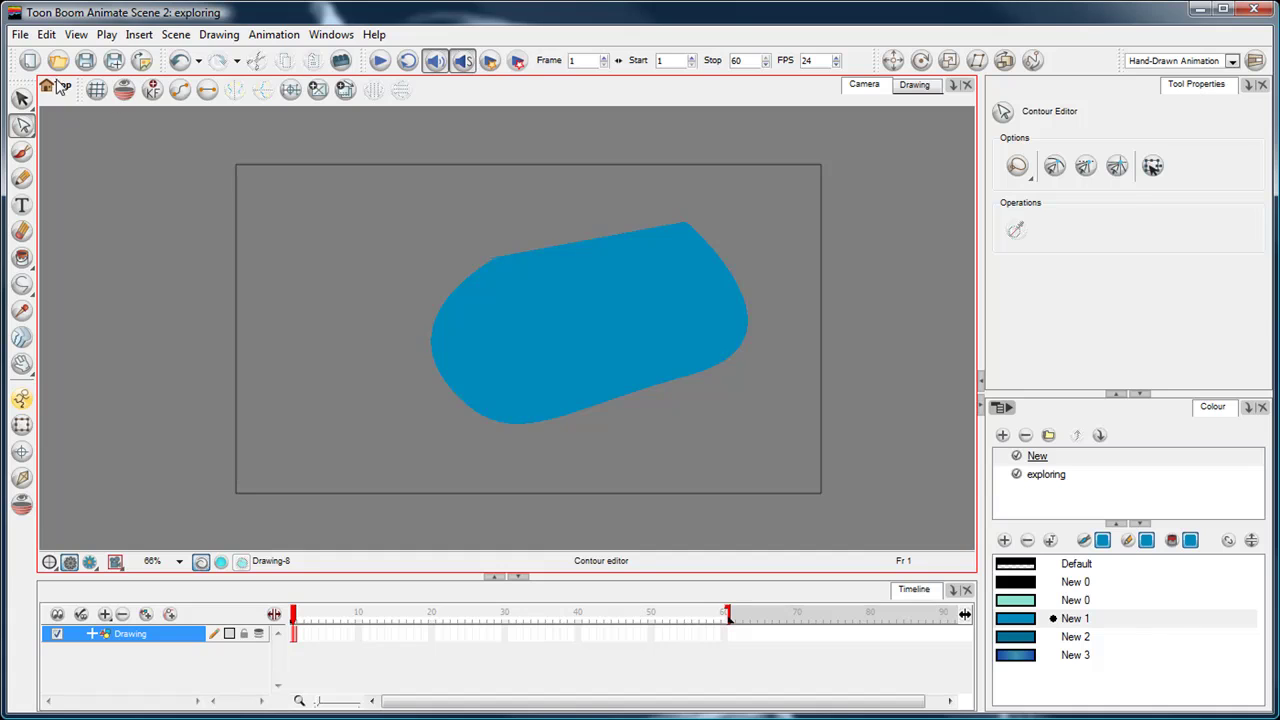
pyautogui.click(24, 100)
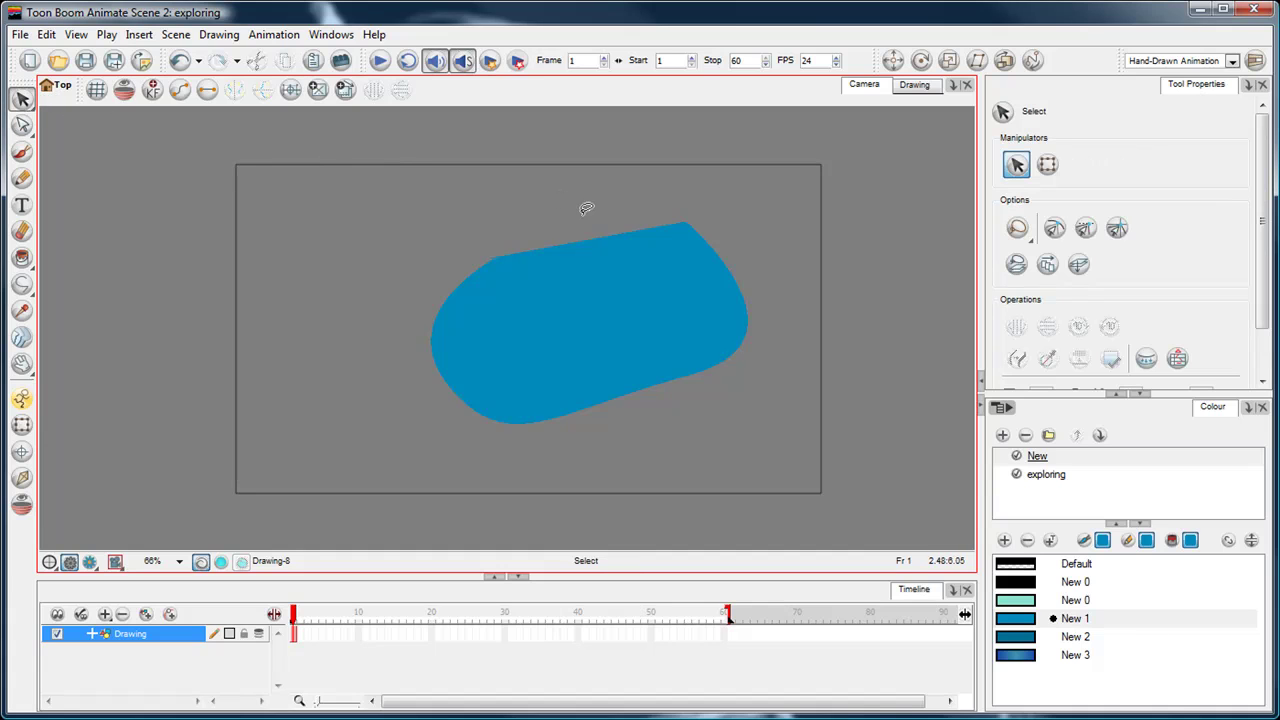
# Step: Select and delete the blue polyline shape, then choose the Line tool from the shape flyout
pyautogui.moveTo(586, 206); pyautogui.dragTo(694, 451)
pyautogui.press('Delete')
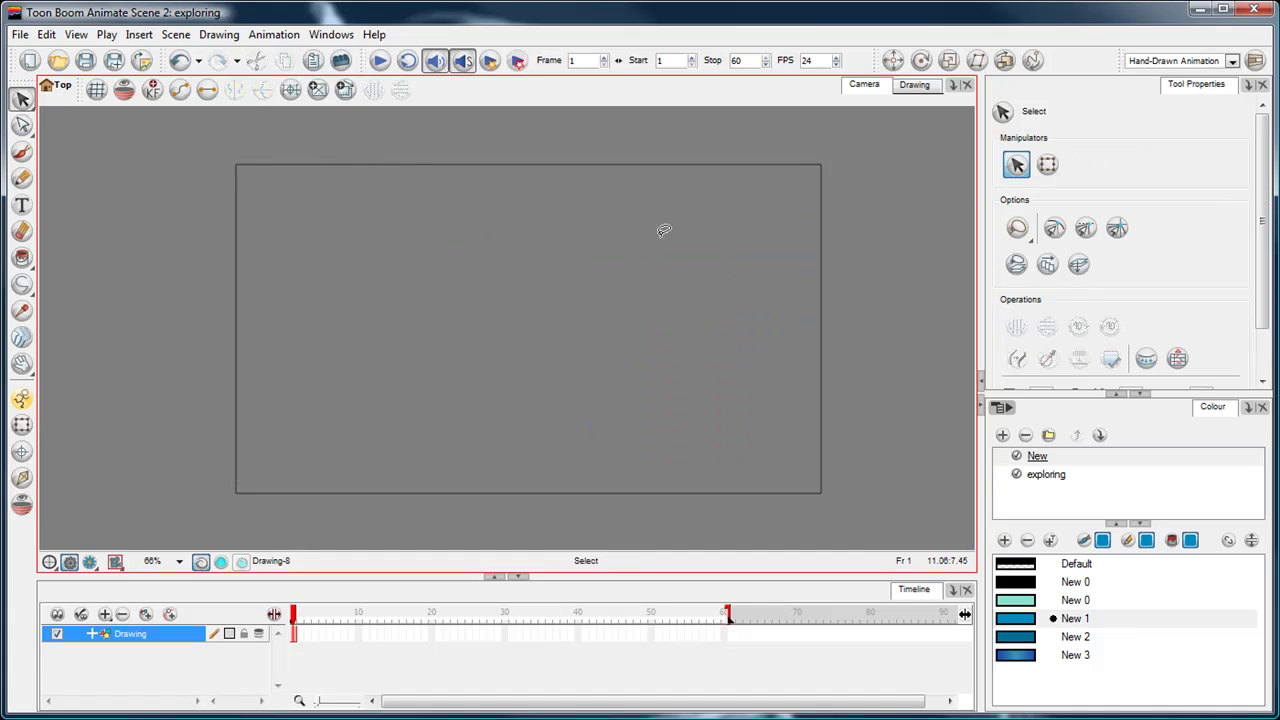
pyautogui.hotkey('ctrl', 'z')
pyautogui.hotkey('ctrl', 'z')
pyautogui.moveTo(22, 285); pyautogui.dragTo(57, 289)
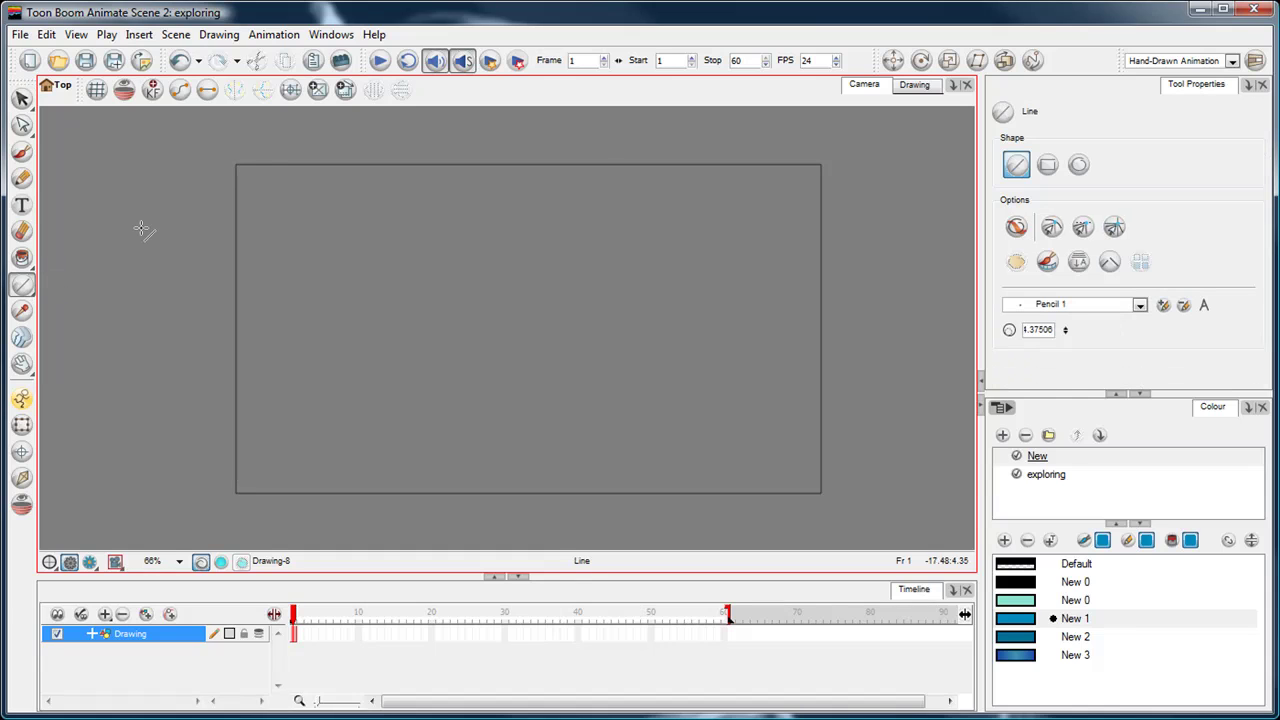